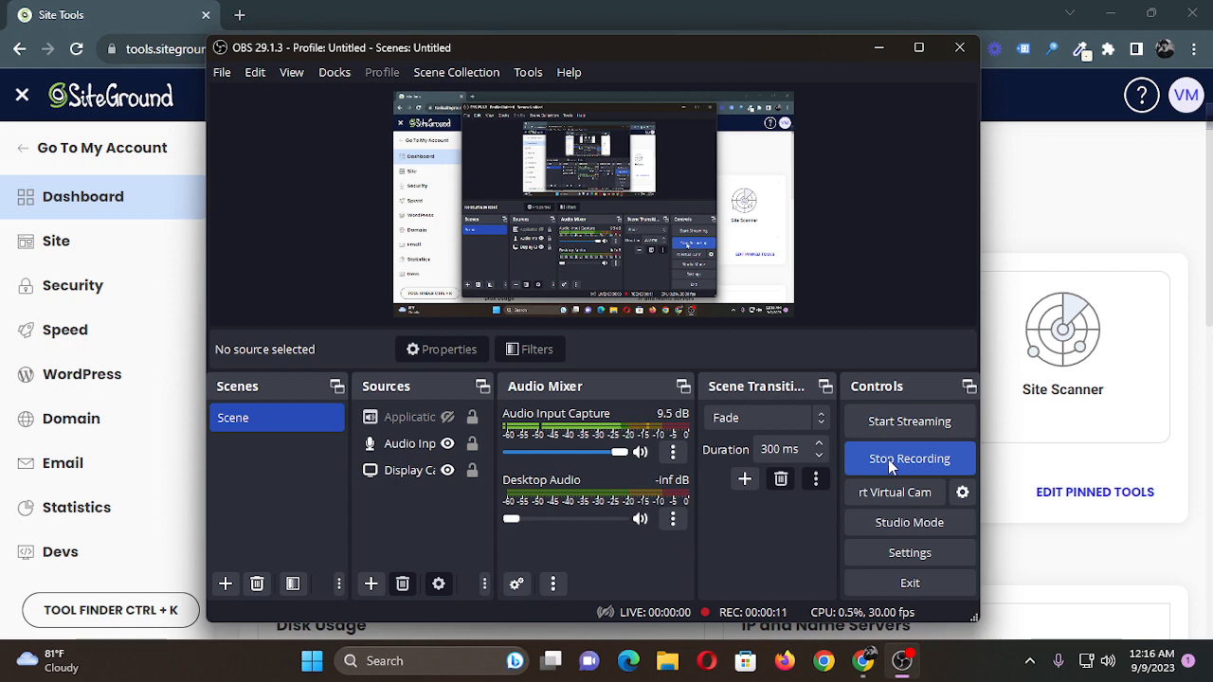
Open the email accounts management page for the explainerium.pw site in SiteGround Site Tools.
{"action": "left_click", "coordinate": [878, 47]}
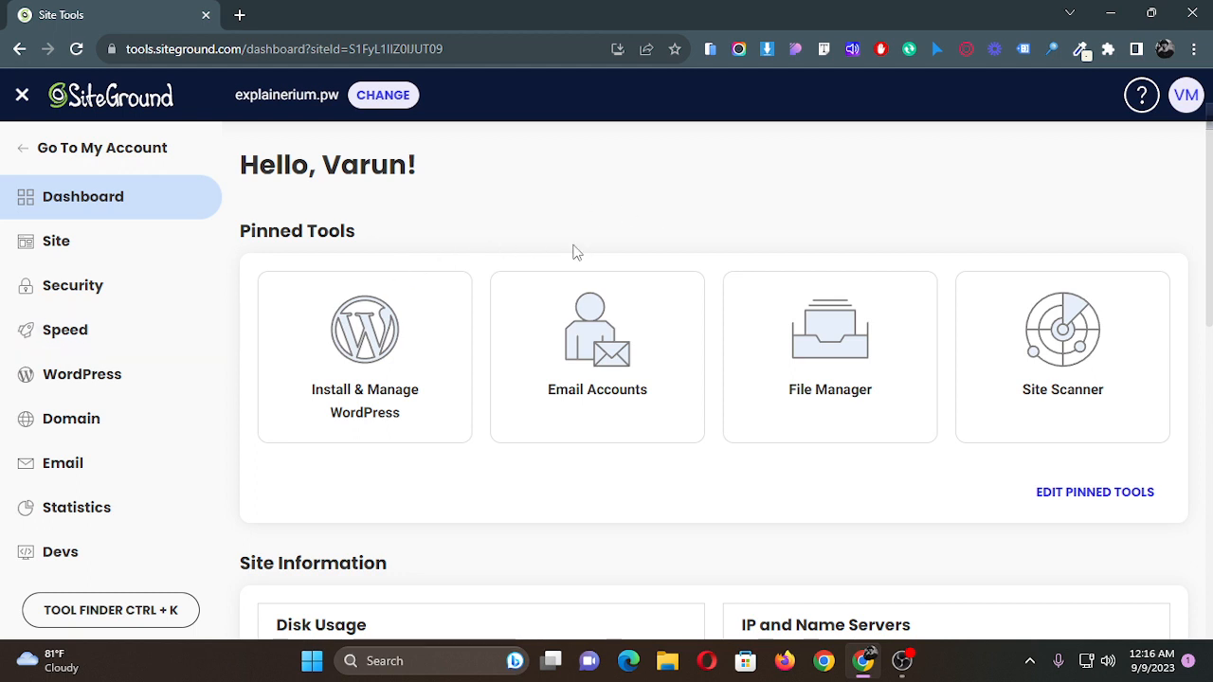
{"action": "scroll", "coordinate": [578, 246], "scroll_direction": "down", "scroll_amount": 3}
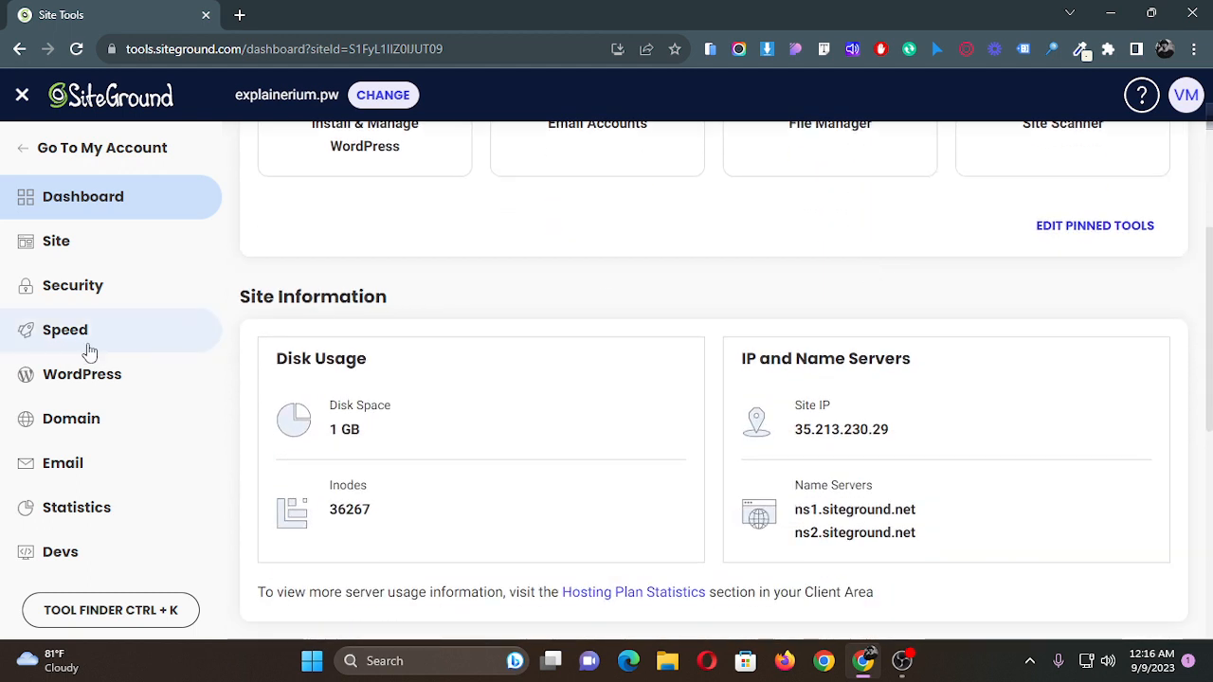
{"action": "left_click", "coordinate": [104, 465]}
{"action": "scroll", "coordinate": [582, 369], "scroll_direction": "down", "scroll_amount": 2}
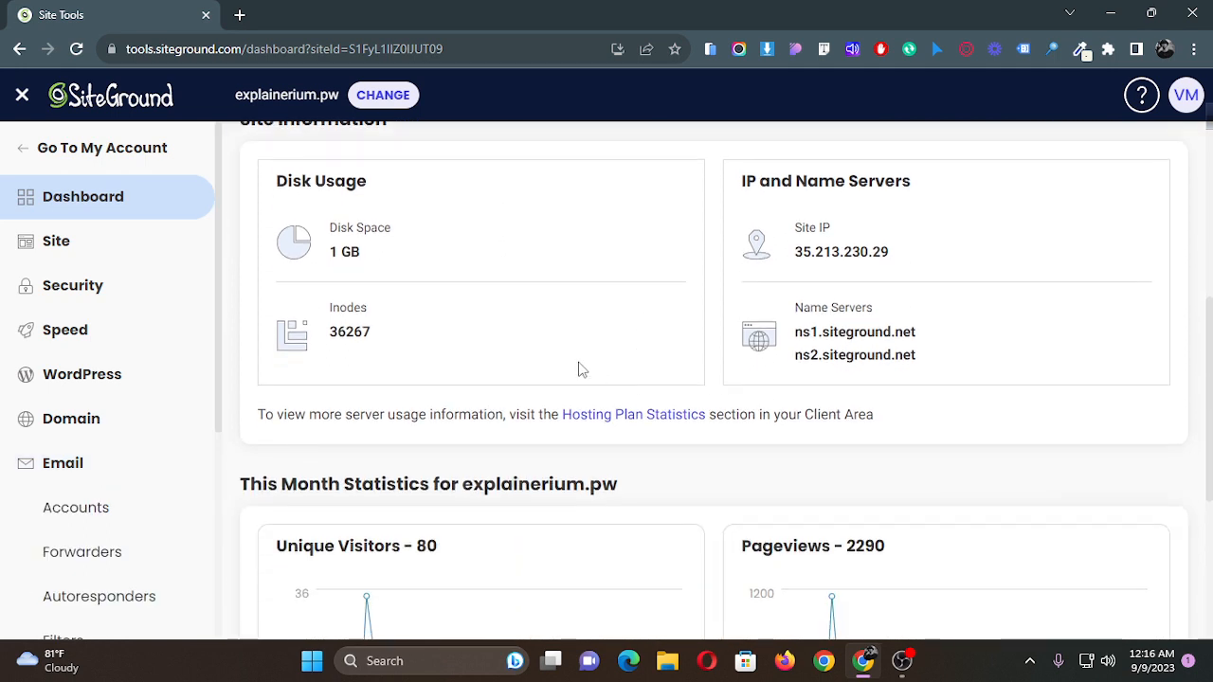
{"action": "scroll", "coordinate": [119, 465], "scroll_direction": "down", "scroll_amount": 1}
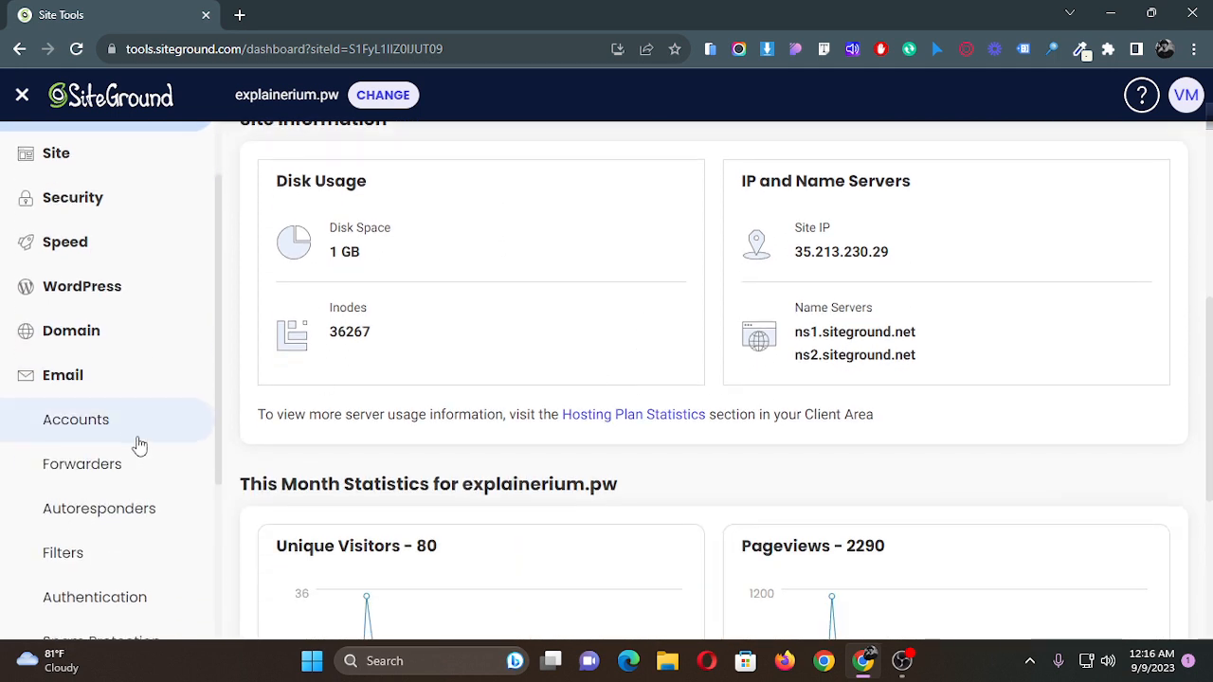
{"action": "left_click", "coordinate": [122, 428]}
{"action": "scroll", "coordinate": [766, 411], "scroll_direction": "down", "scroll_amount": 1}
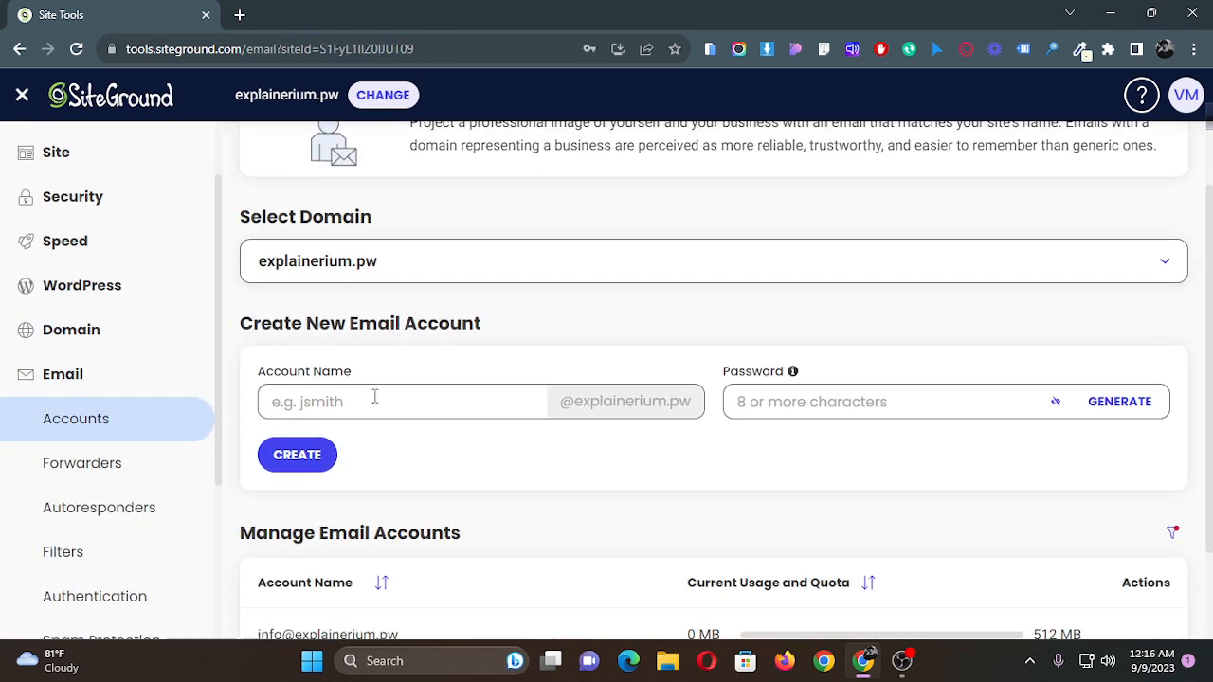
{"action": "left_click", "coordinate": [375, 398]}
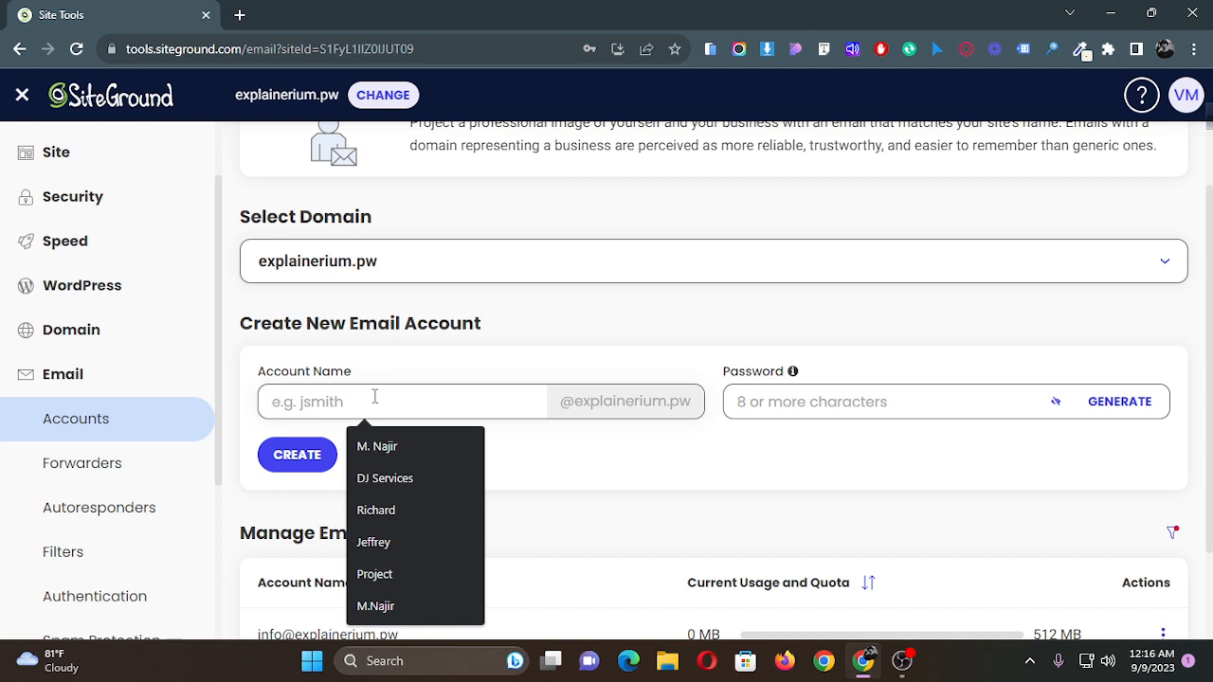
{"action": "left_click", "coordinate": [771, 549]}
{"action": "scroll", "coordinate": [427, 498], "scroll_direction": "down", "scroll_amount": 1}
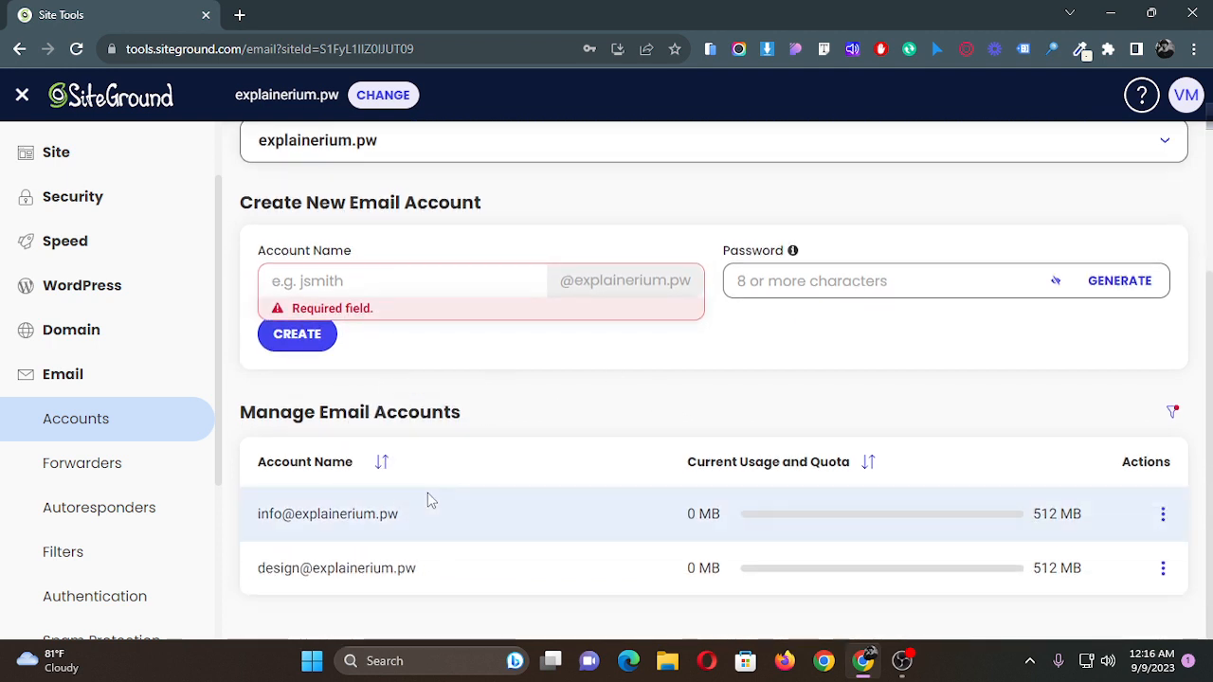
{"action": "left_click", "coordinate": [1163, 514]}
{"action": "left_click", "coordinate": [1007, 482]}
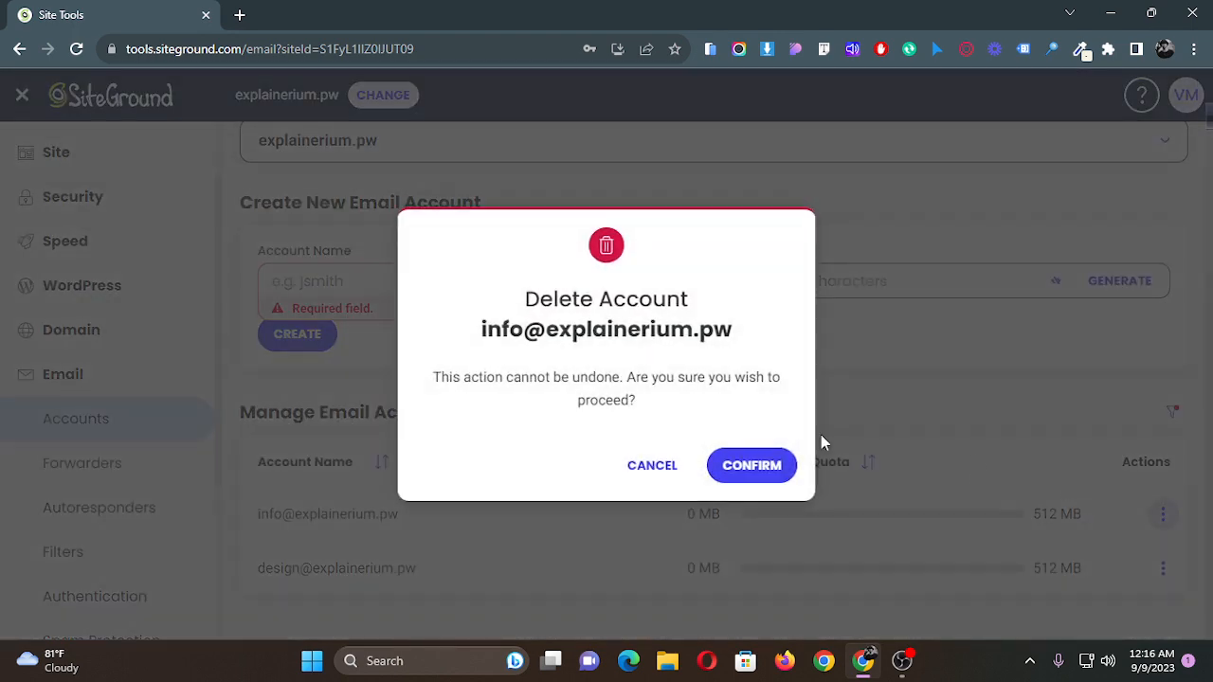
{"action": "left_click", "coordinate": [726, 461]}
{"action": "left_click", "coordinate": [347, 324]}
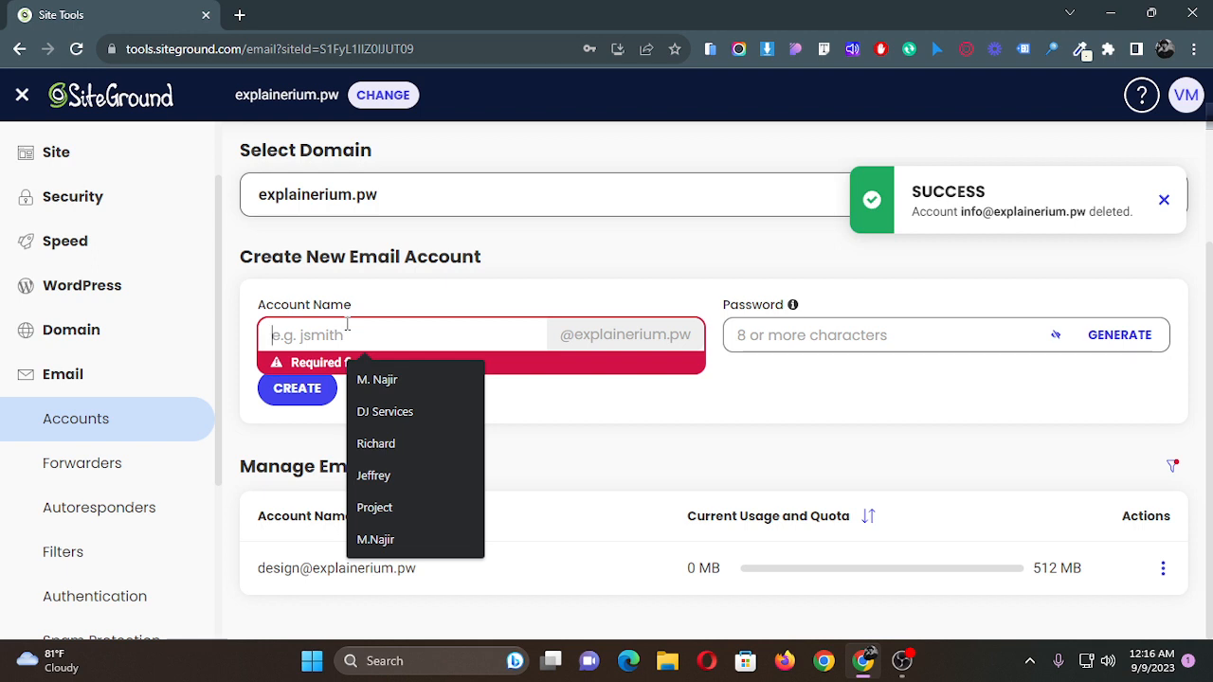
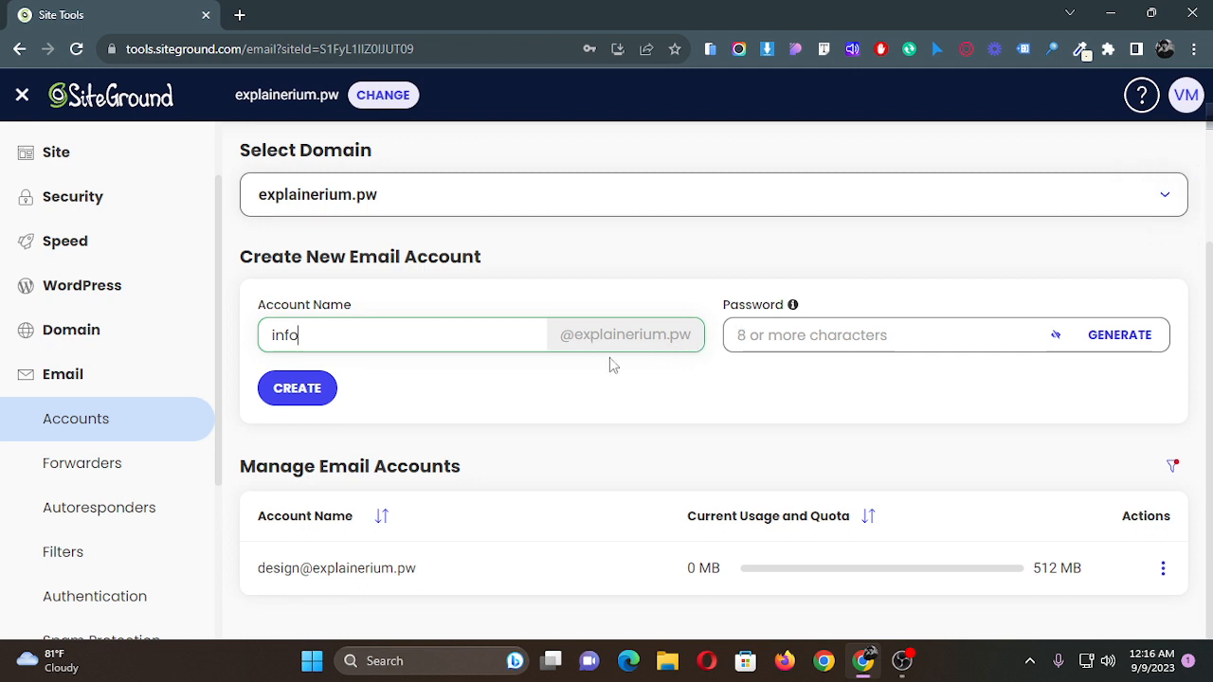
{"action": "left_click", "coordinate": [793, 341]}
{"action": "left_click", "coordinate": [562, 348]}
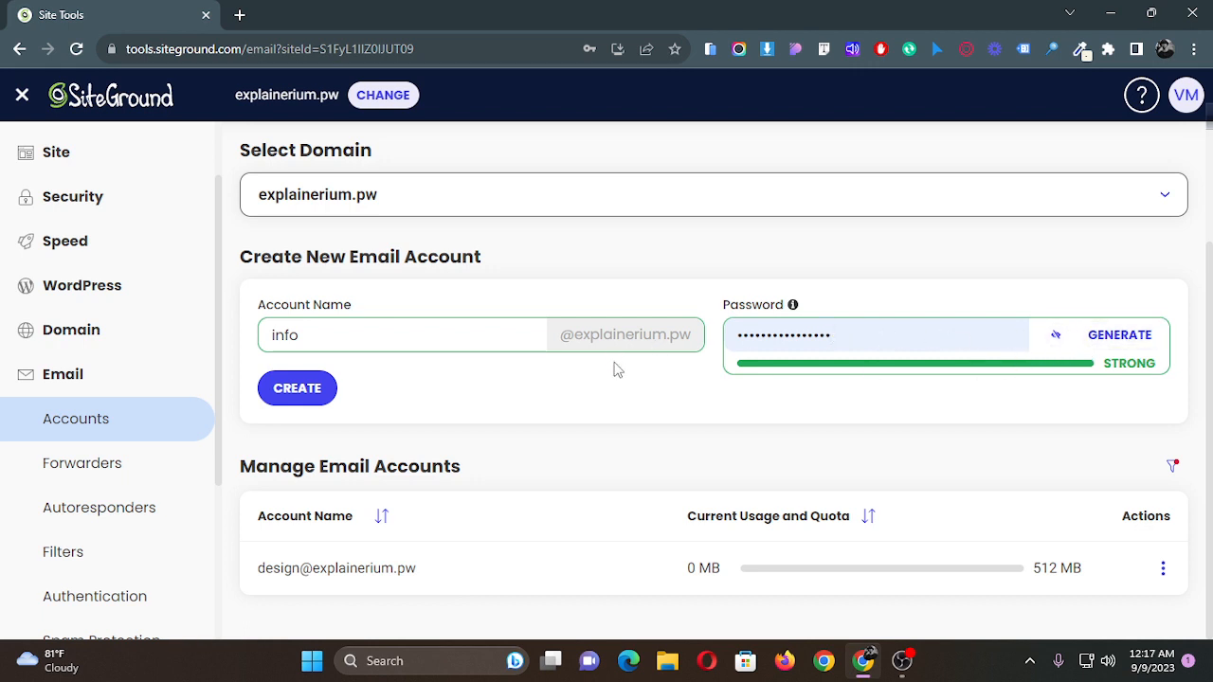
{"action": "left_click", "coordinate": [301, 388]}
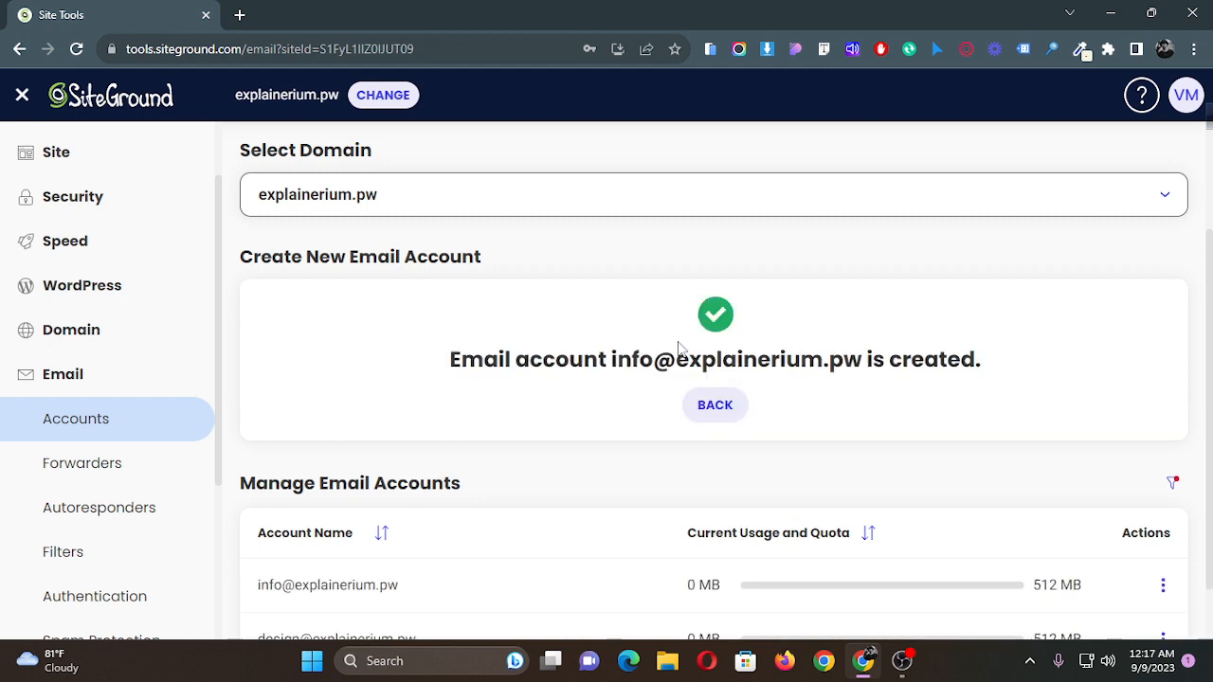
{"action": "scroll", "coordinate": [815, 353], "scroll_direction": "down", "scroll_amount": 1}
{"action": "left_click_drag", "start_coordinate": [654, 294], "coordinate": [860, 296]}
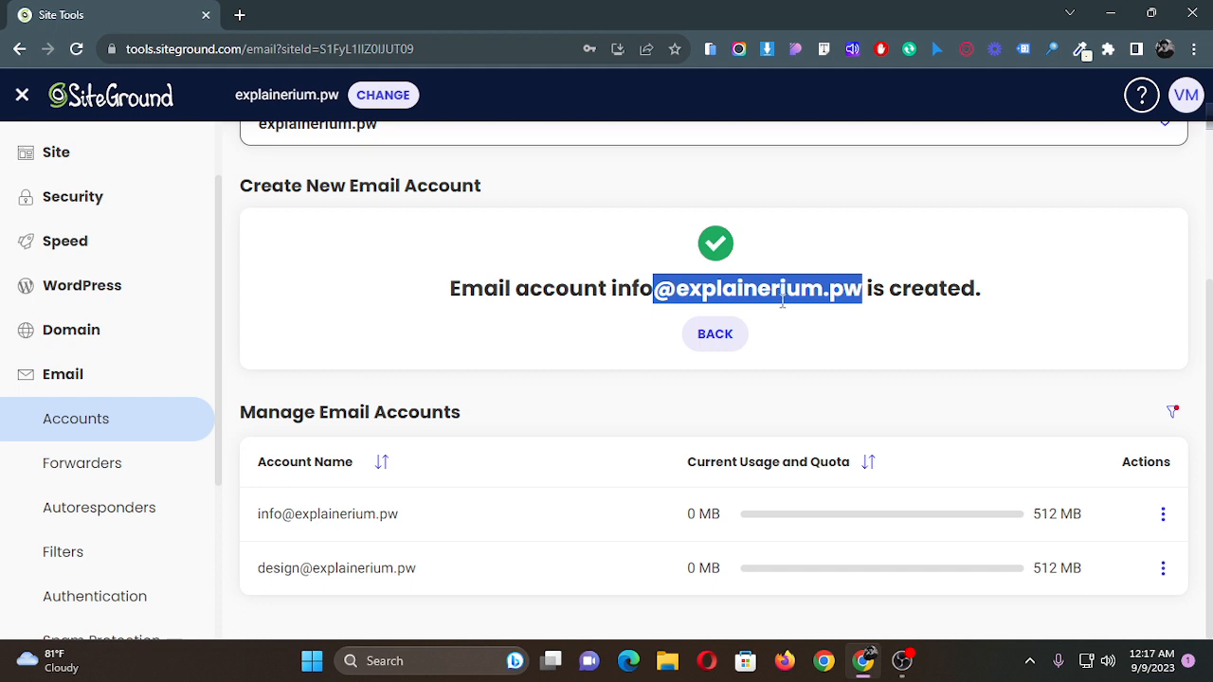
{"action": "left_click", "coordinate": [850, 396]}
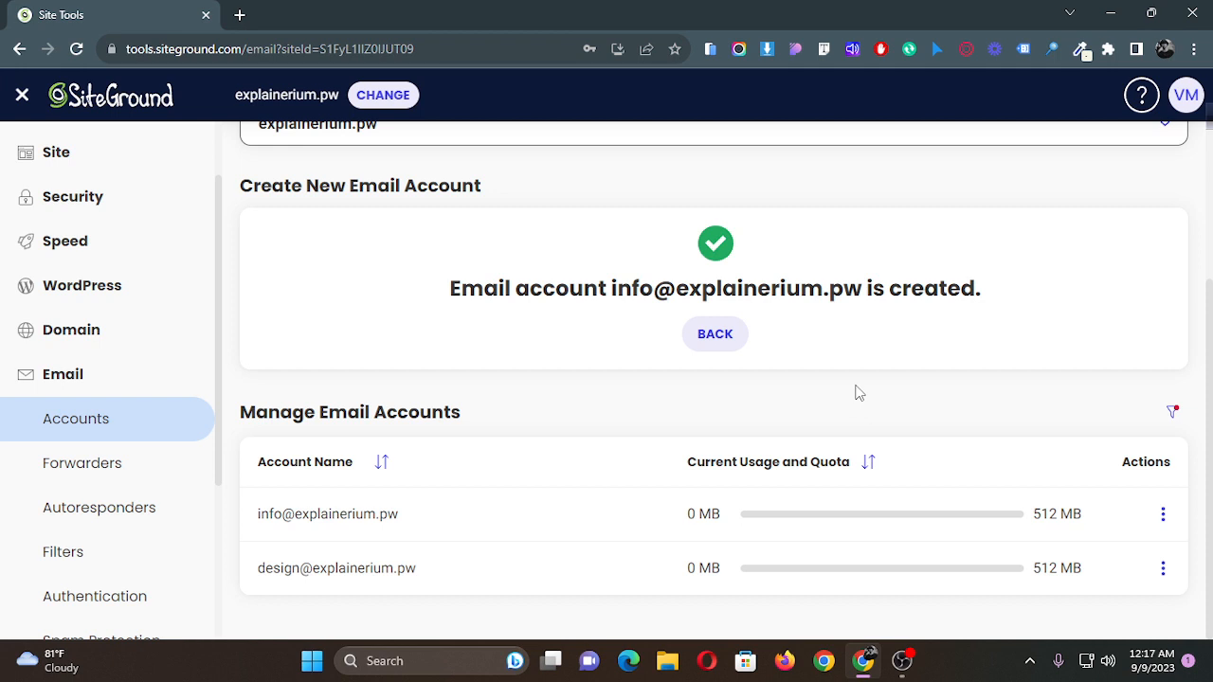
Switch to a separate Chrome profile window and open gmail.com.
{"action": "left_click", "coordinate": [824, 661]}
{"action": "left_click", "coordinate": [681, 310]}
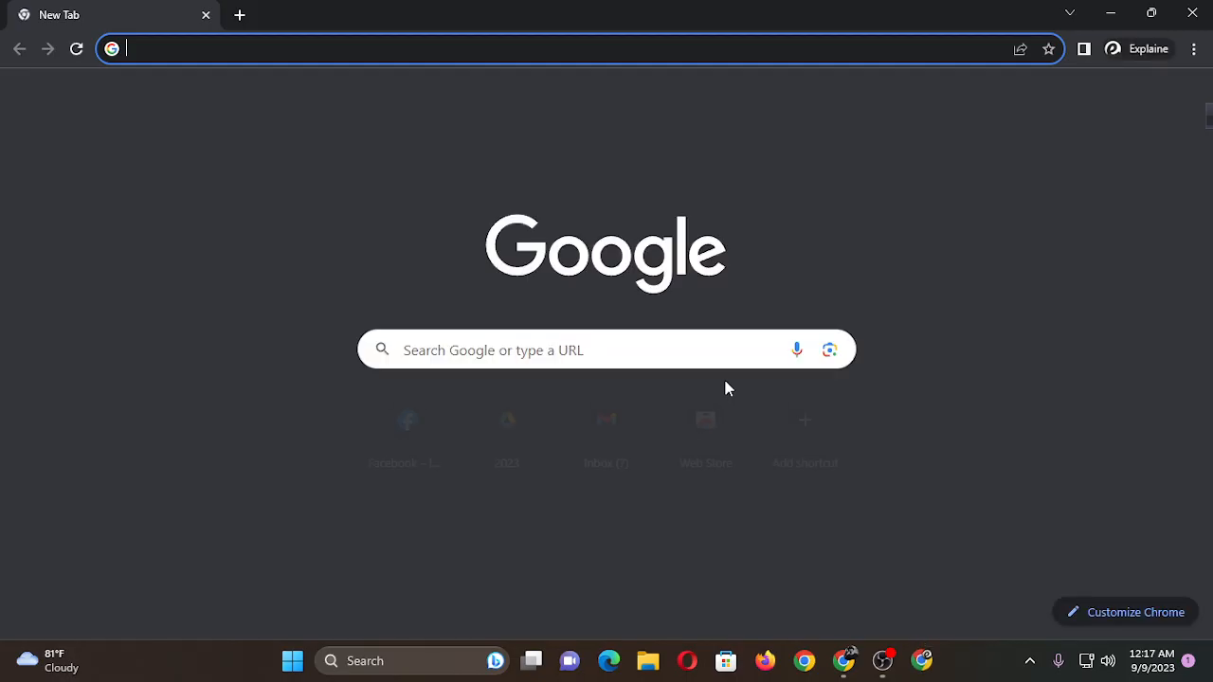
{"action": "type", "text": "gmail.com"}
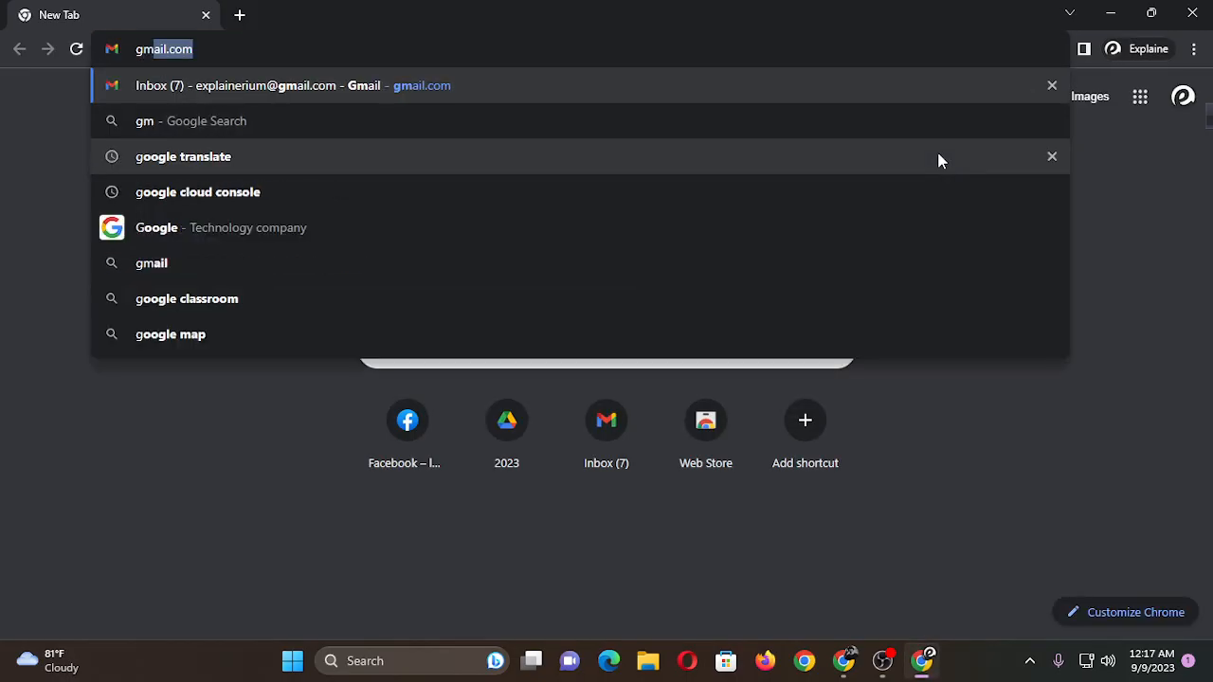
{"action": "key", "text": "Return"}
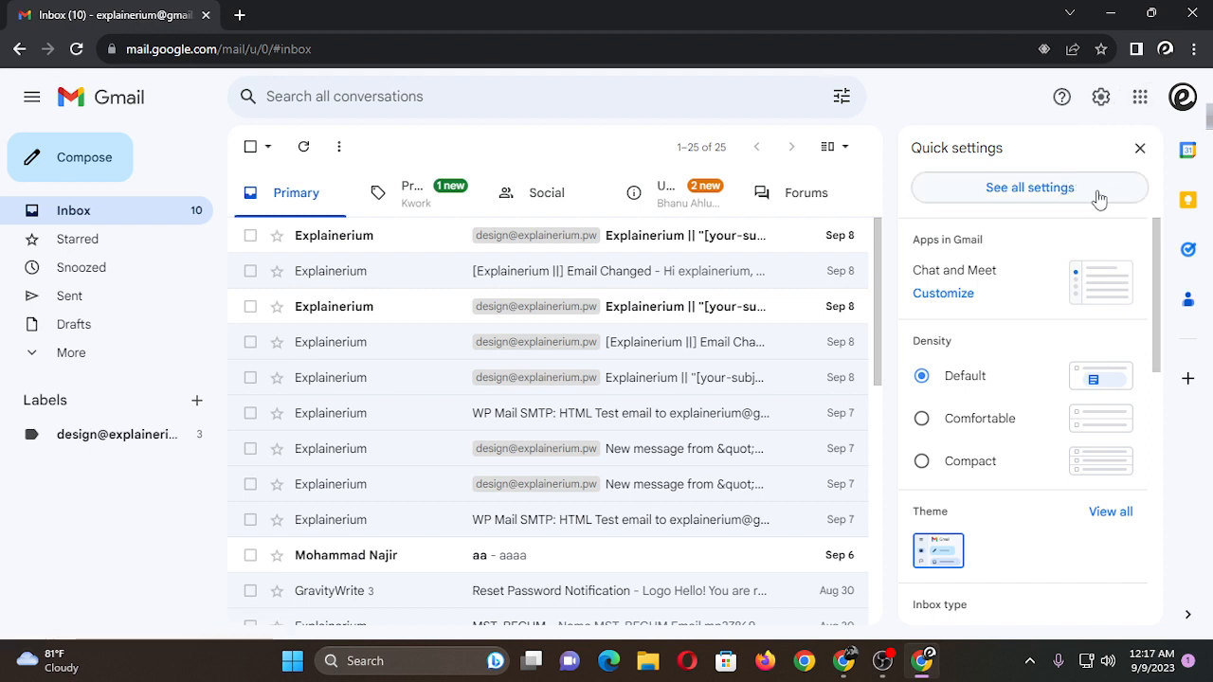
{"action": "left_click", "coordinate": [1004, 193]}
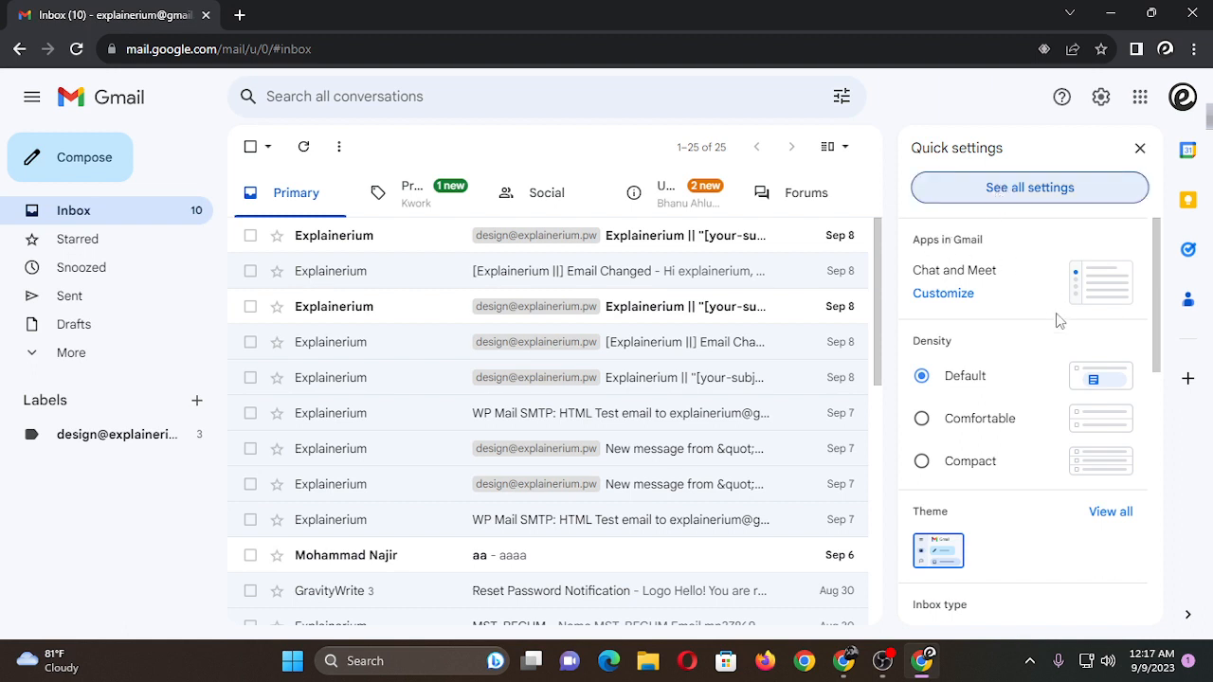
{"action": "scroll", "coordinate": [1043, 351], "scroll_direction": "down", "scroll_amount": 6}
{"action": "scroll", "coordinate": [1033, 285], "scroll_direction": "up", "scroll_amount": 5}
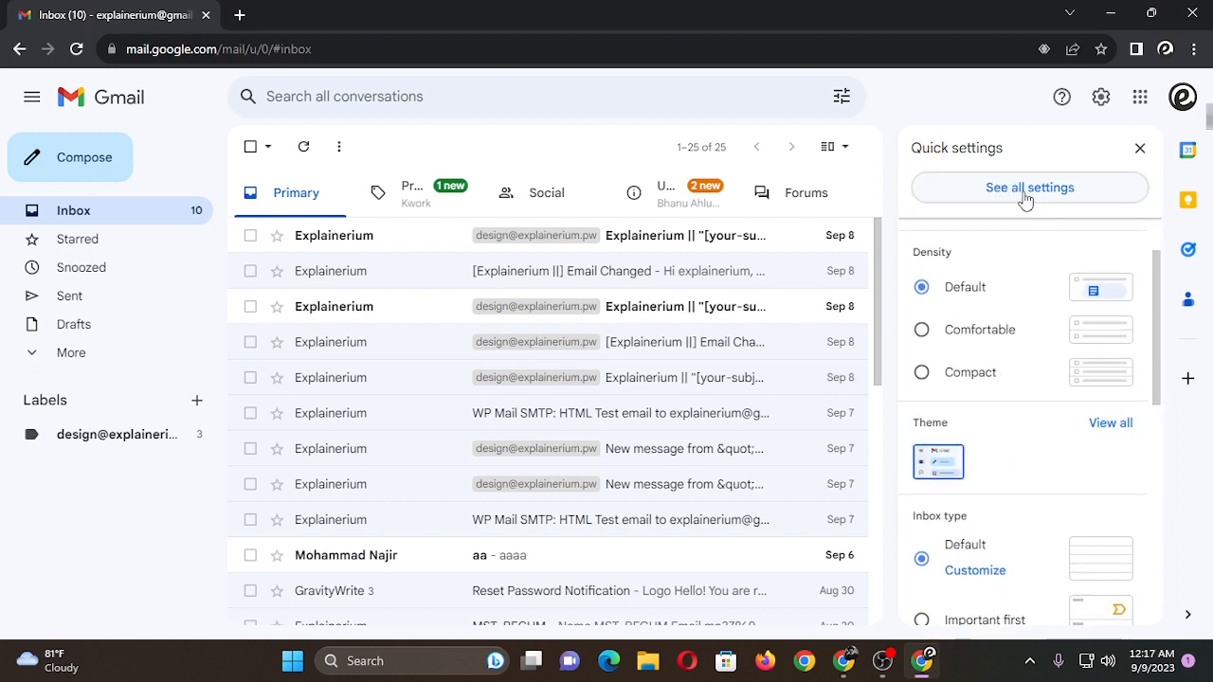
{"action": "scroll", "coordinate": [1024, 199], "scroll_direction": "up", "scroll_amount": 2}
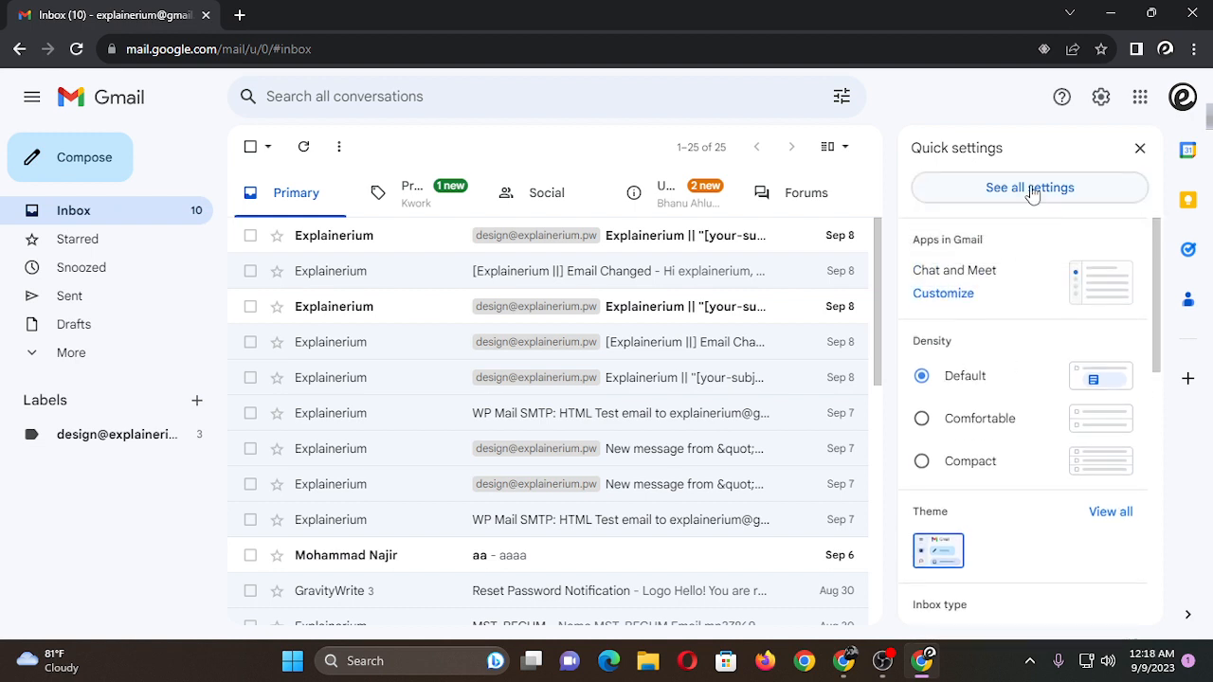
{"action": "left_click", "coordinate": [1139, 149]}
{"action": "left_click", "coordinate": [1100, 97]}
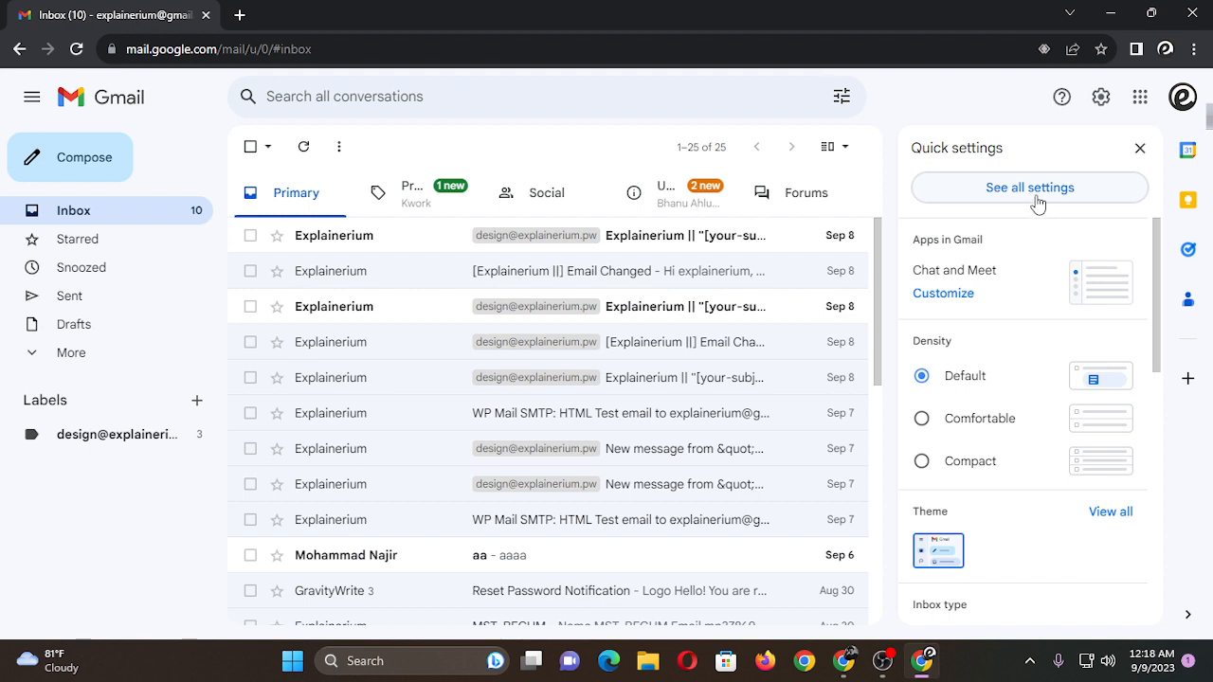
{"action": "left_click", "coordinate": [1141, 149]}
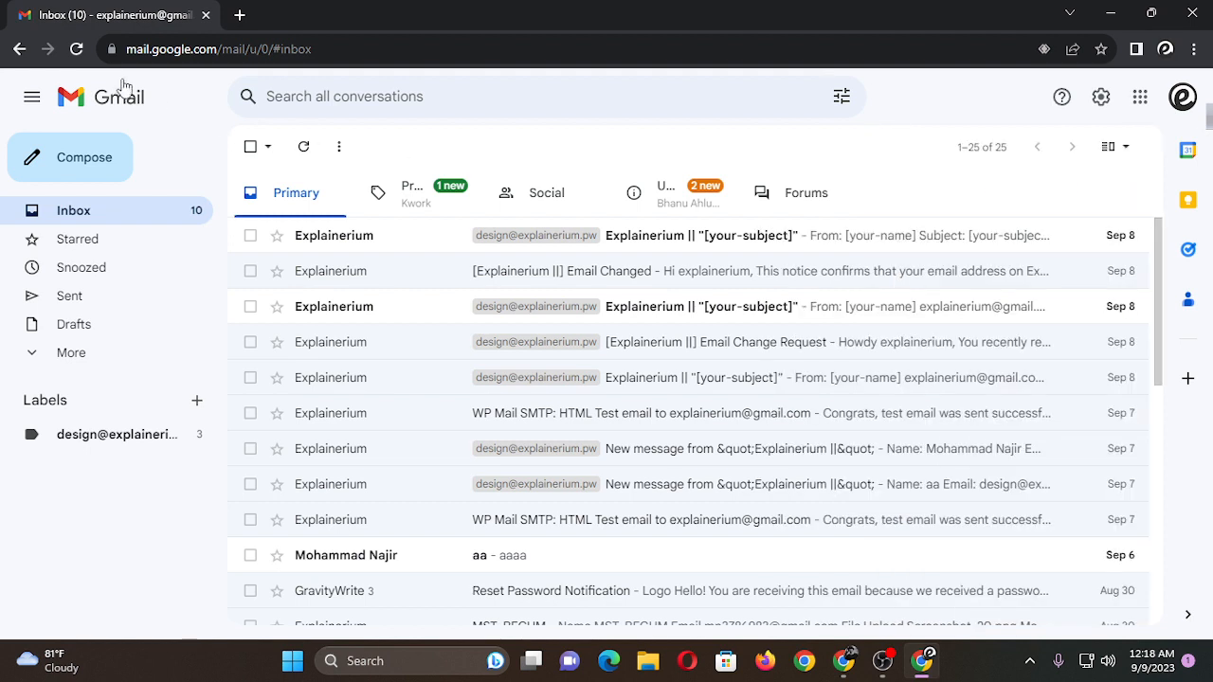
Reload the Gmail inbox page.
{"action": "left_click", "coordinate": [85, 54]}
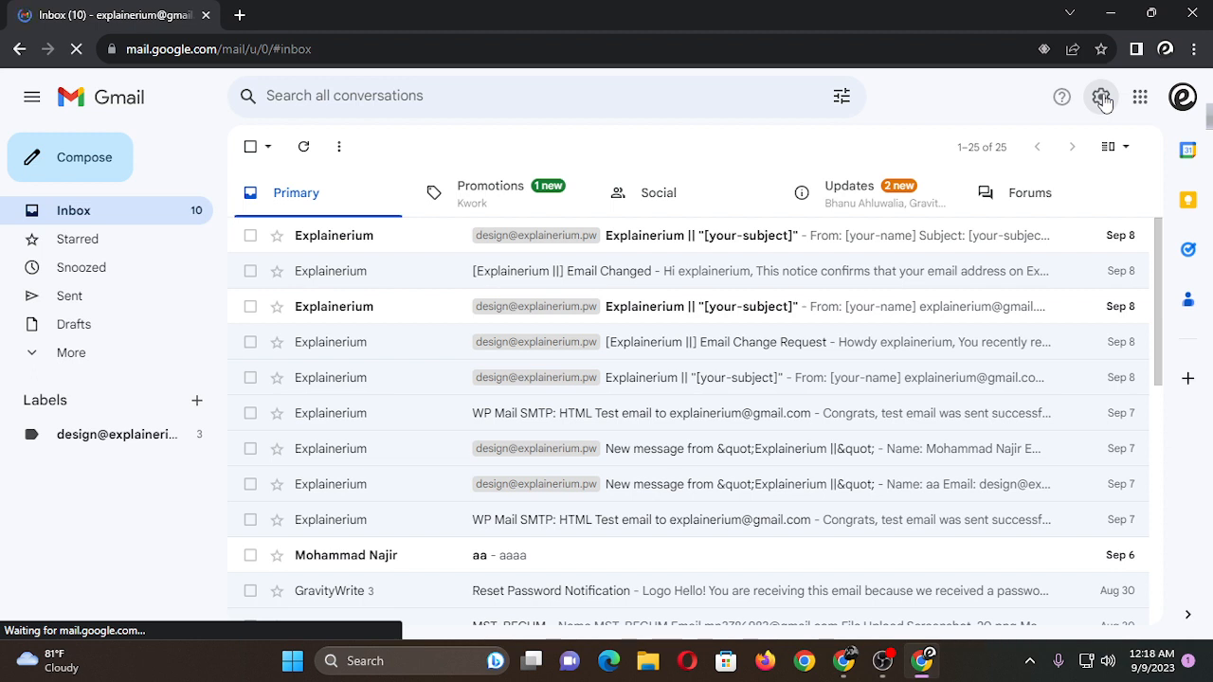
{"action": "left_click", "coordinate": [82, 57]}
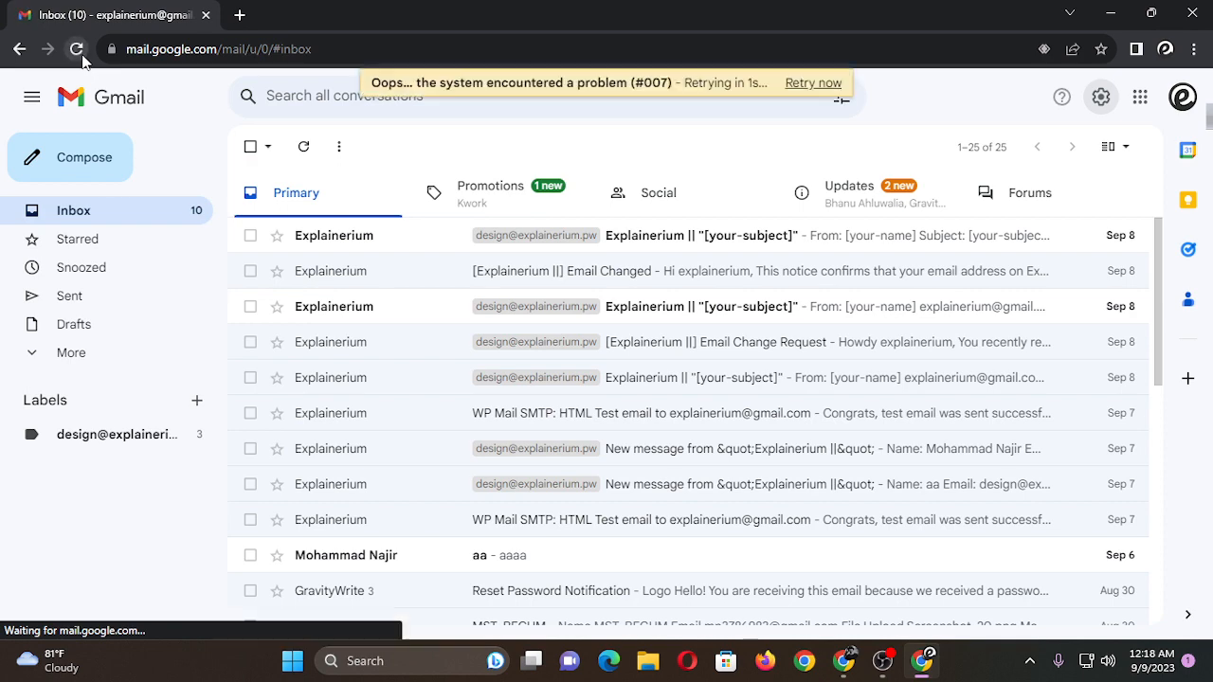
{"action": "left_click", "coordinate": [80, 54]}
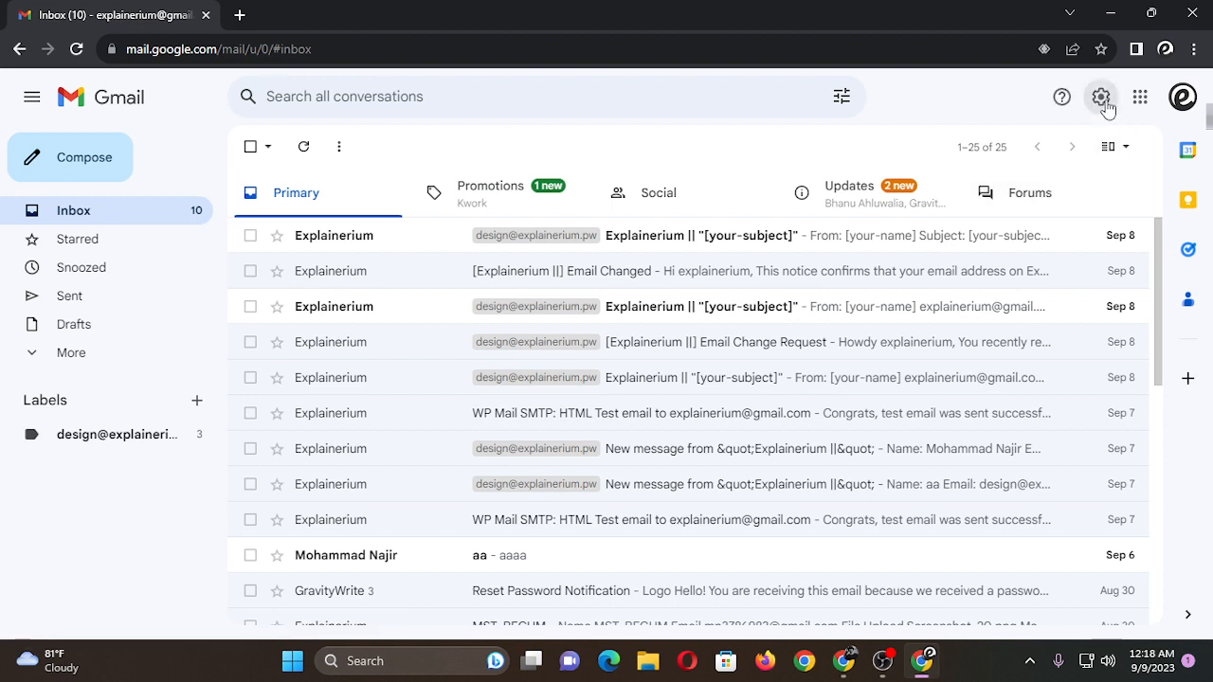
Open the full Gmail settings and go to the Accounts and Import section.
{"action": "left_click", "coordinate": [1101, 101]}
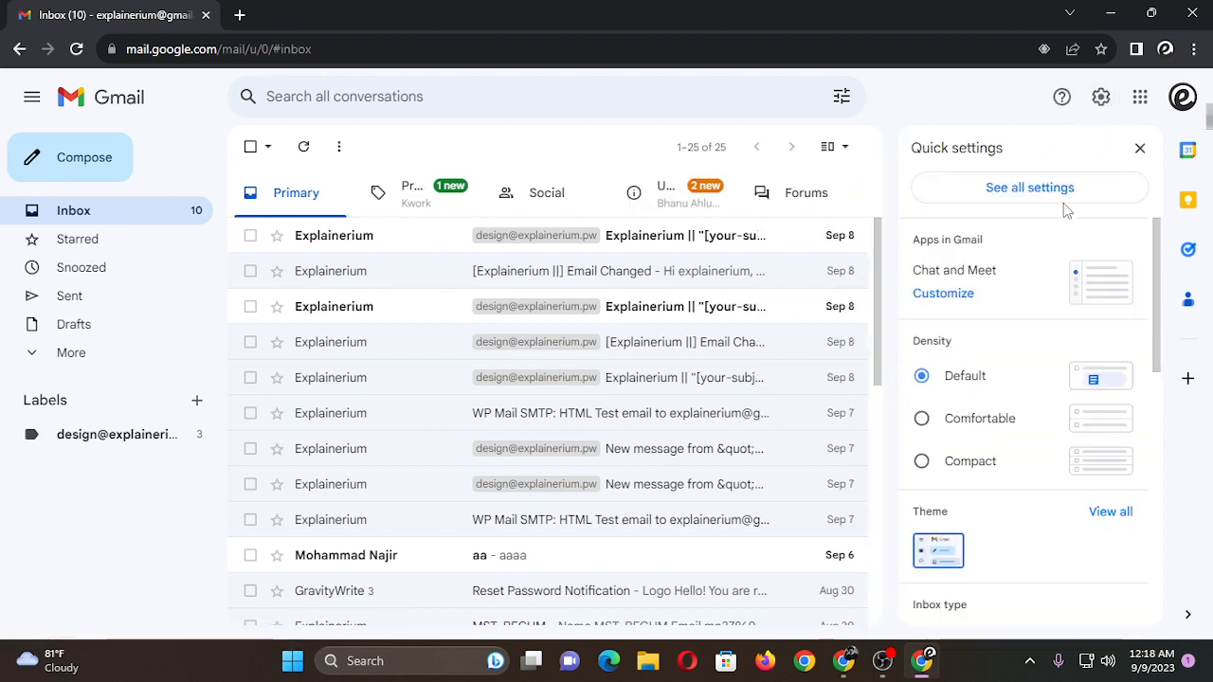
{"action": "left_click", "coordinate": [986, 194]}
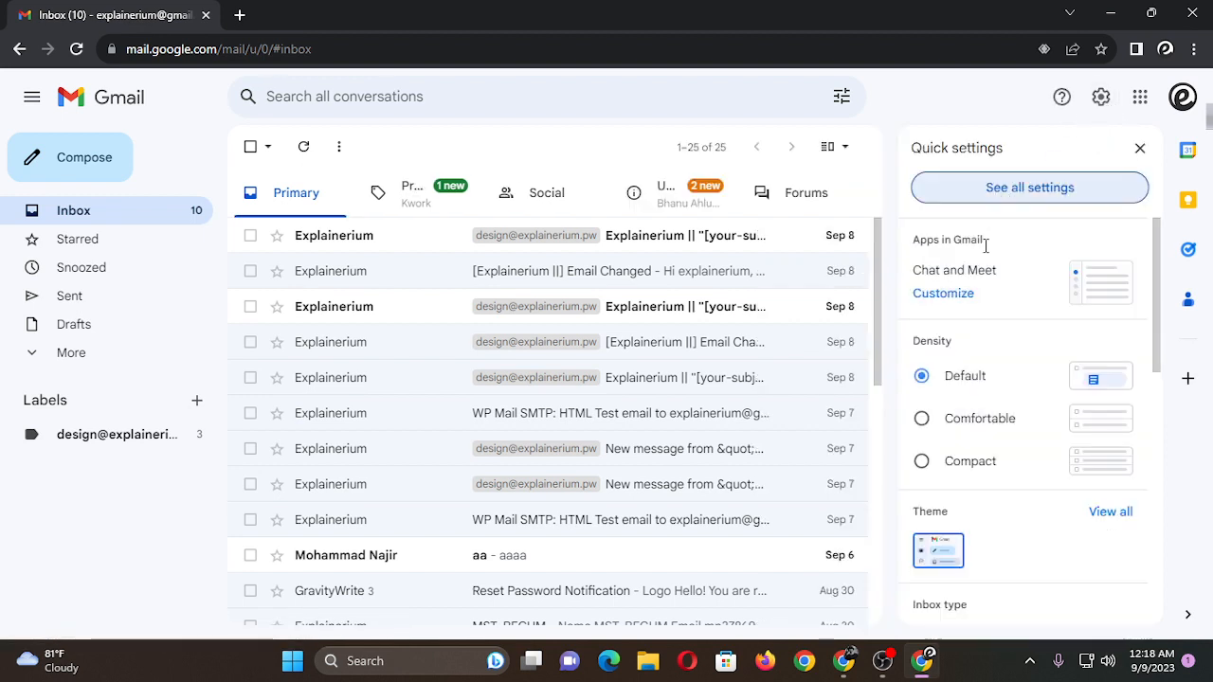
{"action": "scroll", "coordinate": [1002, 360], "scroll_direction": "down", "scroll_amount": 3}
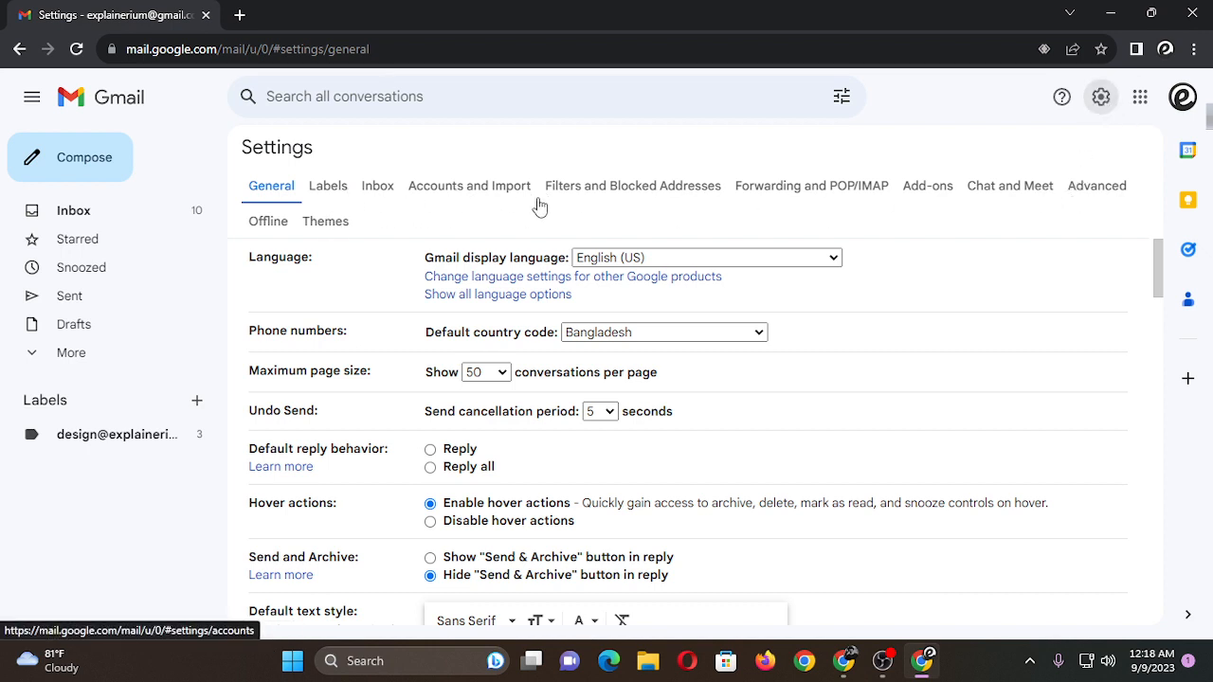
{"action": "scroll", "coordinate": [473, 204], "scroll_direction": "down", "scroll_amount": 2}
{"action": "scroll", "coordinate": [417, 201], "scroll_direction": "up", "scroll_amount": 2}
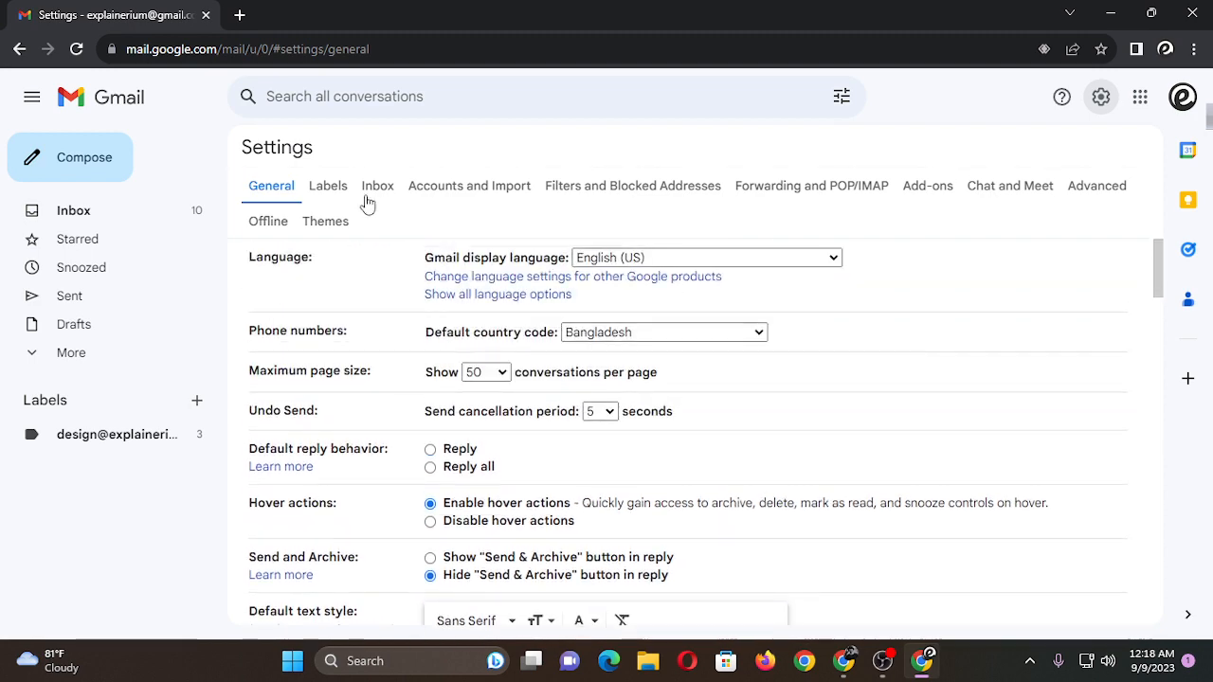
{"action": "left_click", "coordinate": [432, 194]}
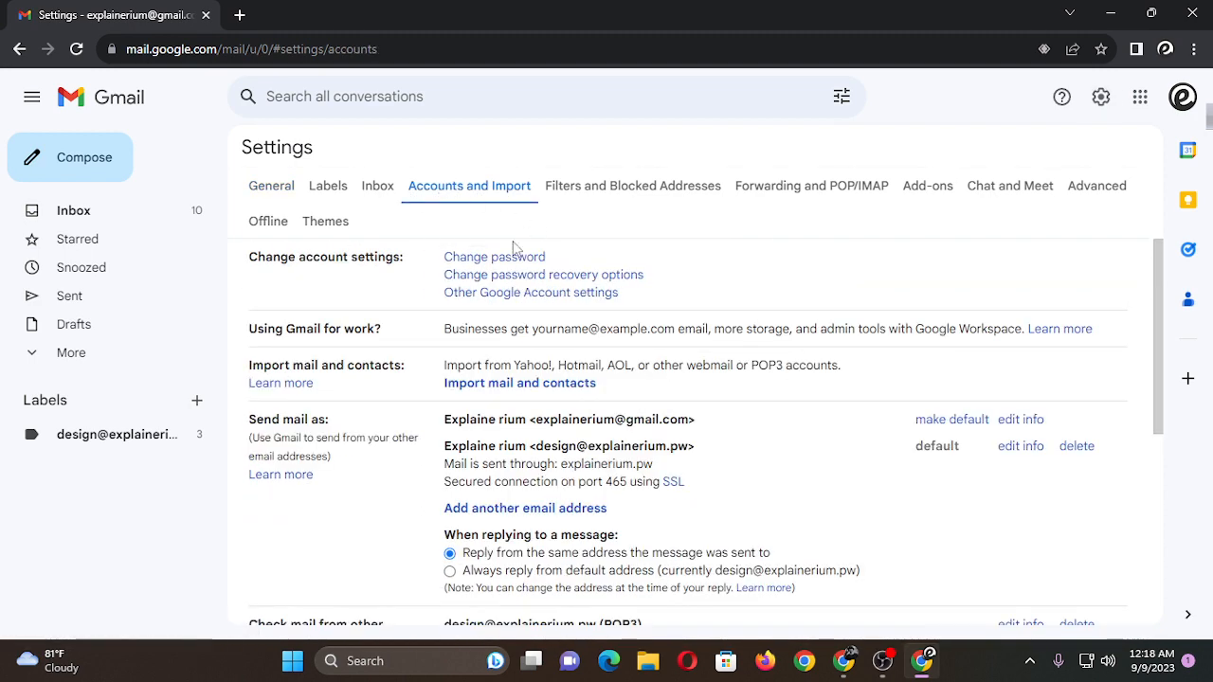
Examine the Send mail as addresses, check the new account in the SiteGround window, and return to the Gmail settings.
{"action": "scroll", "coordinate": [414, 279], "scroll_direction": "down", "scroll_amount": 2}
{"action": "scroll", "coordinate": [361, 351], "scroll_direction": "up", "scroll_amount": 1}
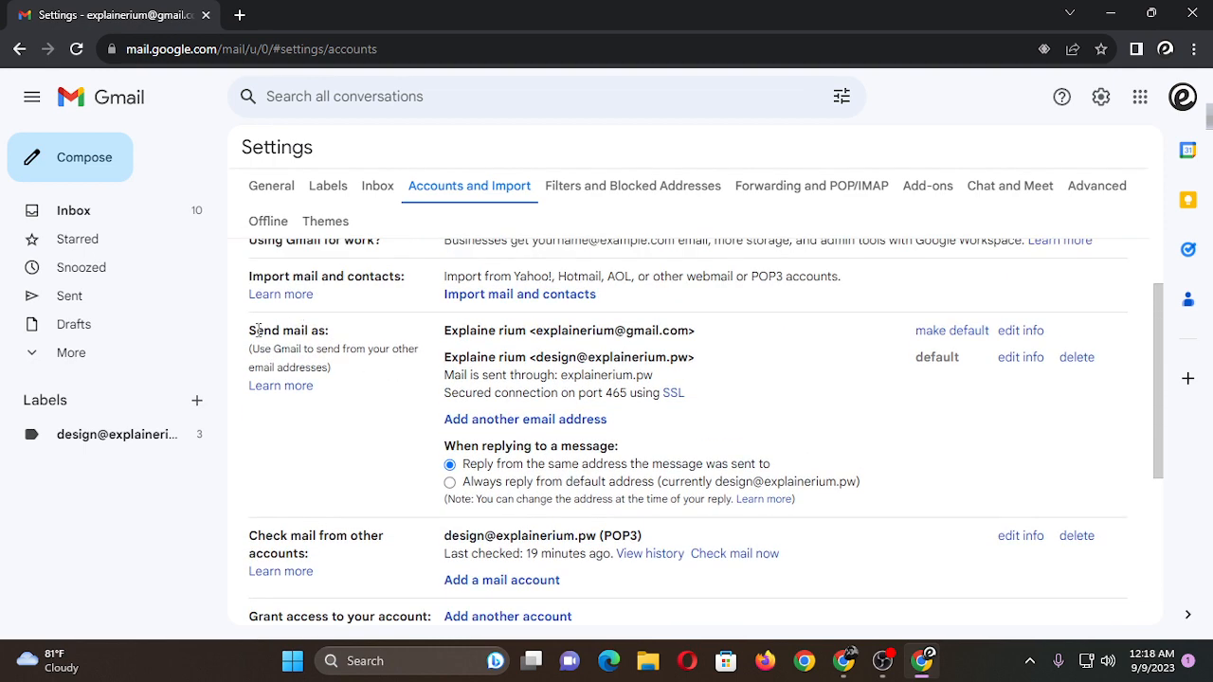
{"action": "left_click_drag", "start_coordinate": [248, 334], "coordinate": [269, 331]}
{"action": "triple_click", "coordinate": [280, 330]}
{"action": "left_click", "coordinate": [360, 329]}
{"action": "left_click_drag", "start_coordinate": [556, 360], "coordinate": [695, 359]}
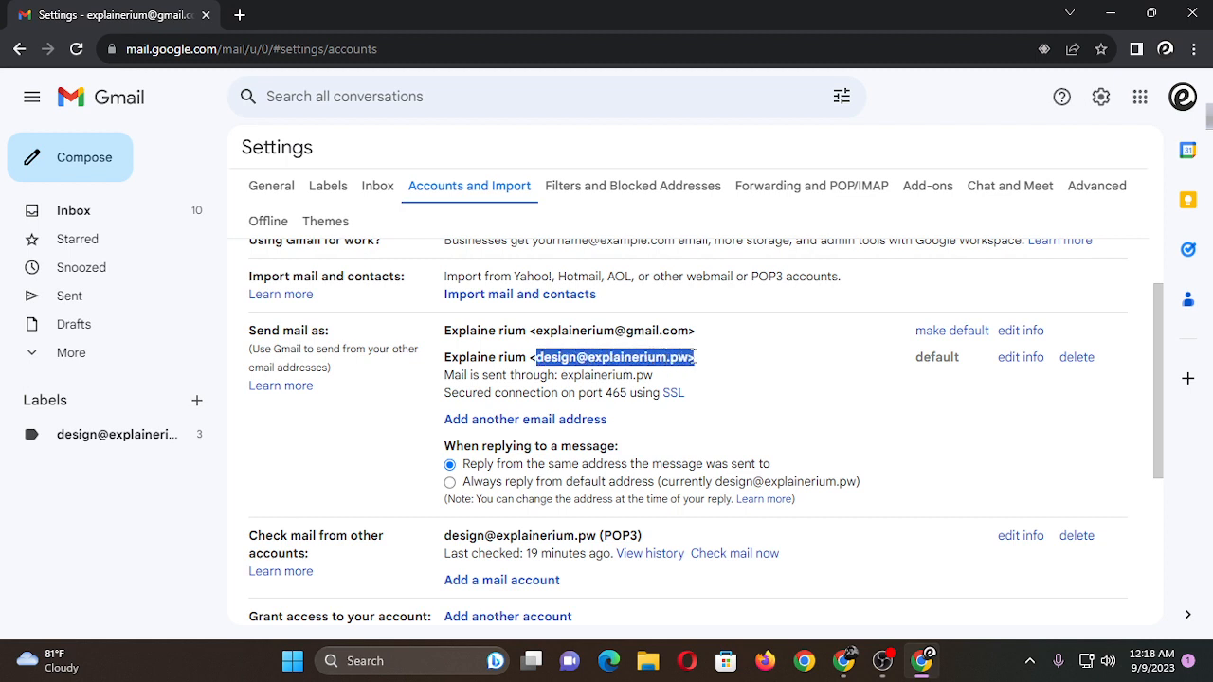
{"action": "left_click", "coordinate": [603, 359]}
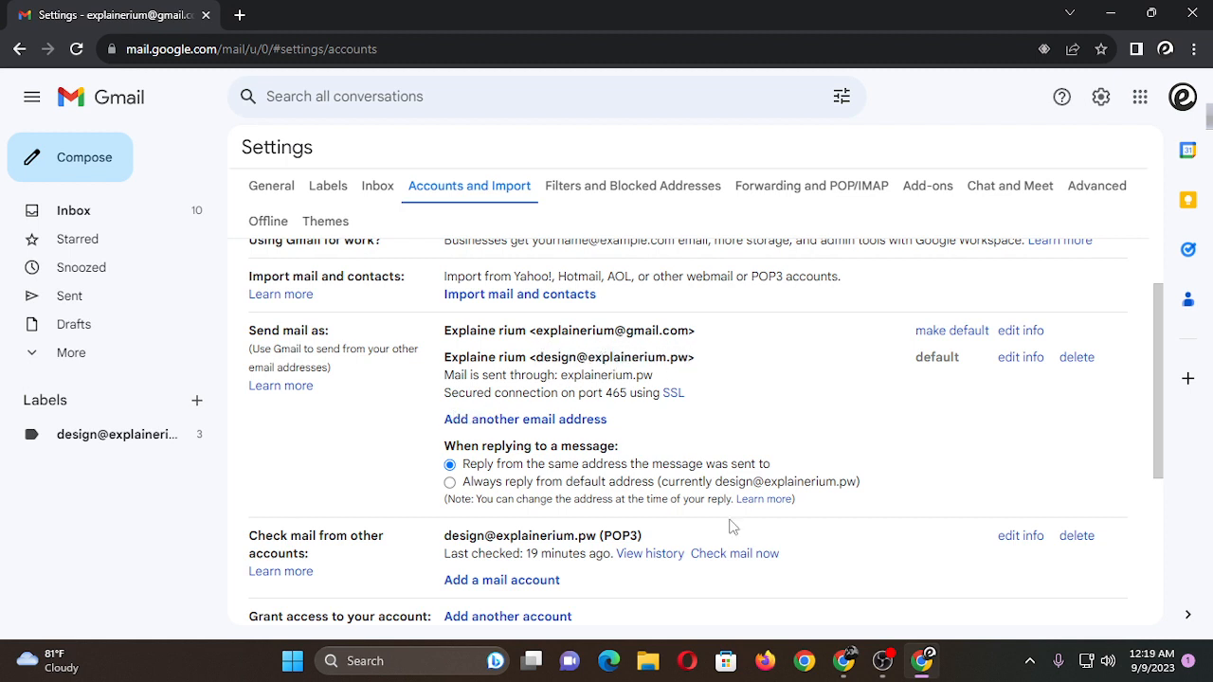
{"action": "left_click", "coordinate": [848, 665]}
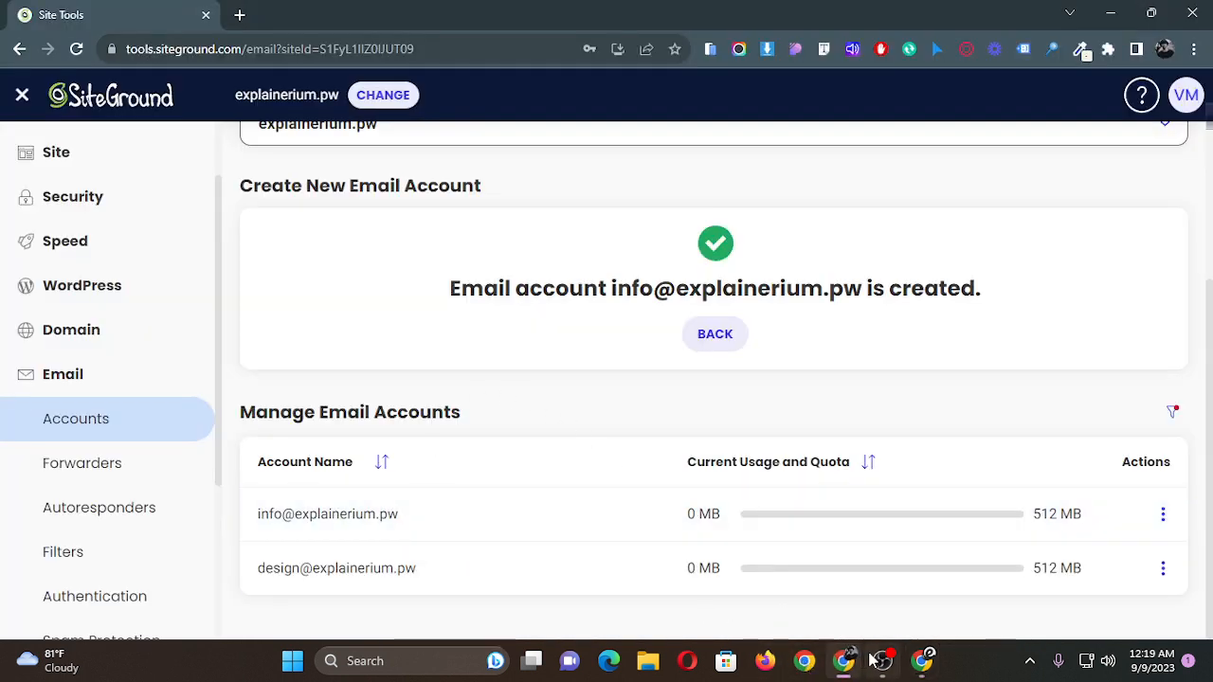
{"action": "mouse_move", "coordinate": [881, 661]}
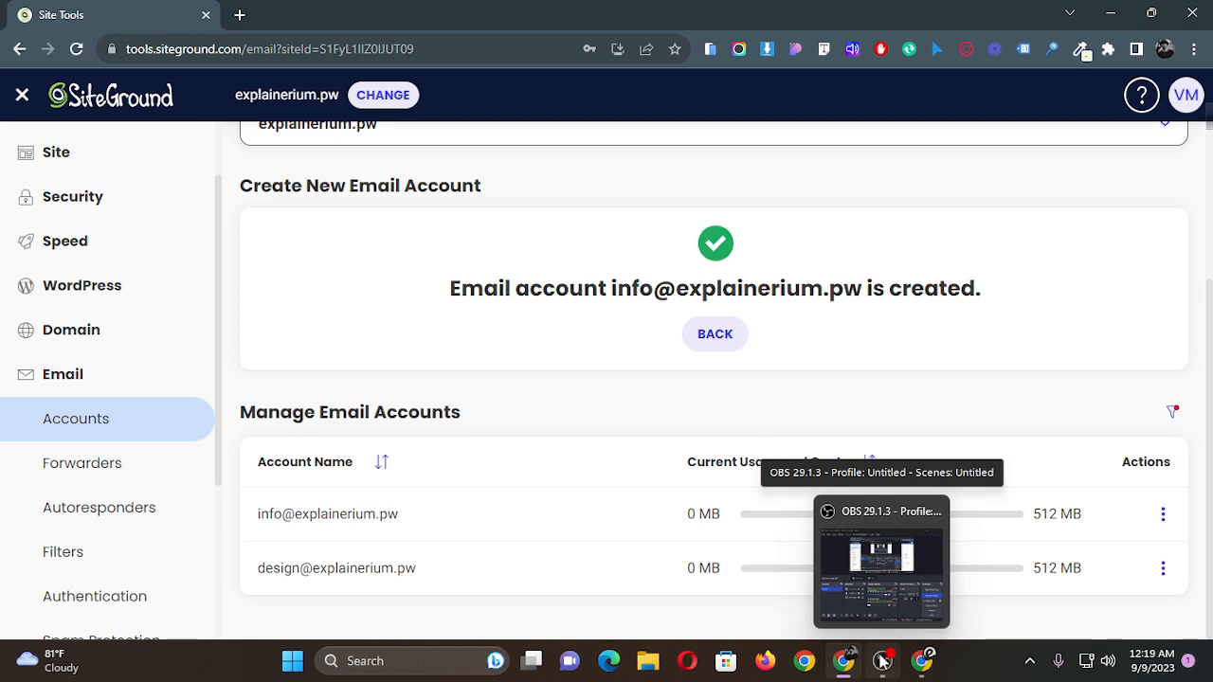
{"action": "left_click", "coordinate": [921, 661]}
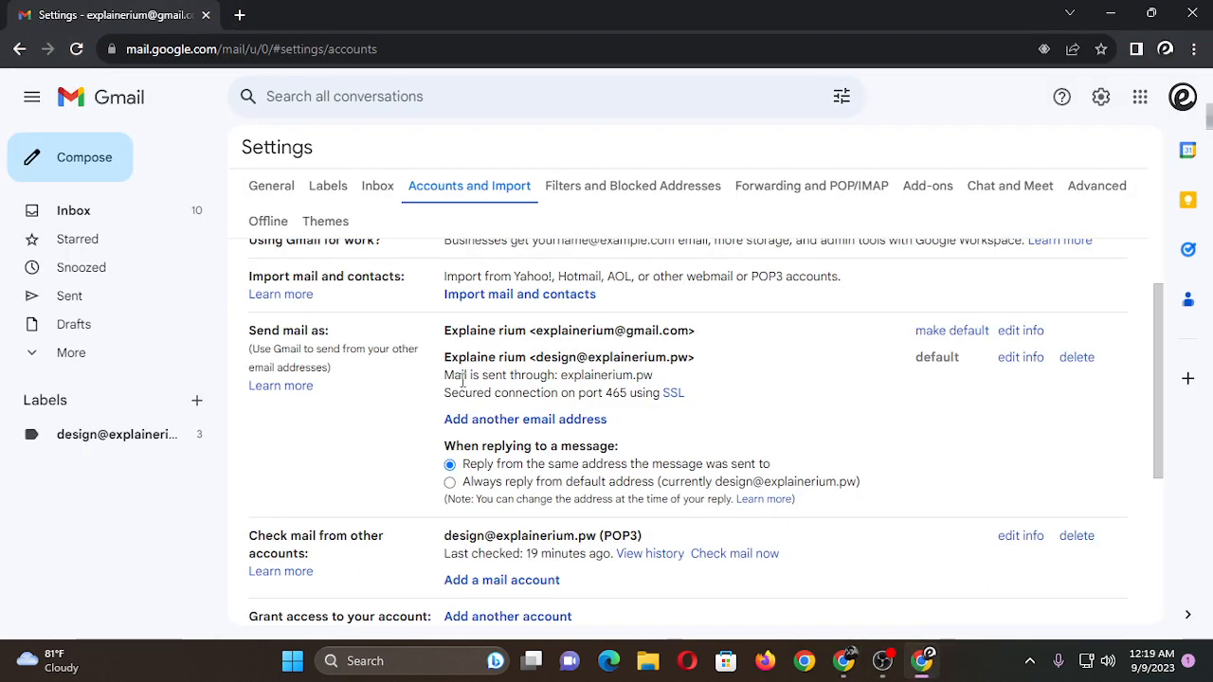
Start adding another send-as address in Gmail, with the sender name Explainerium and a saved address filled in.
{"action": "left_click", "coordinate": [533, 421]}
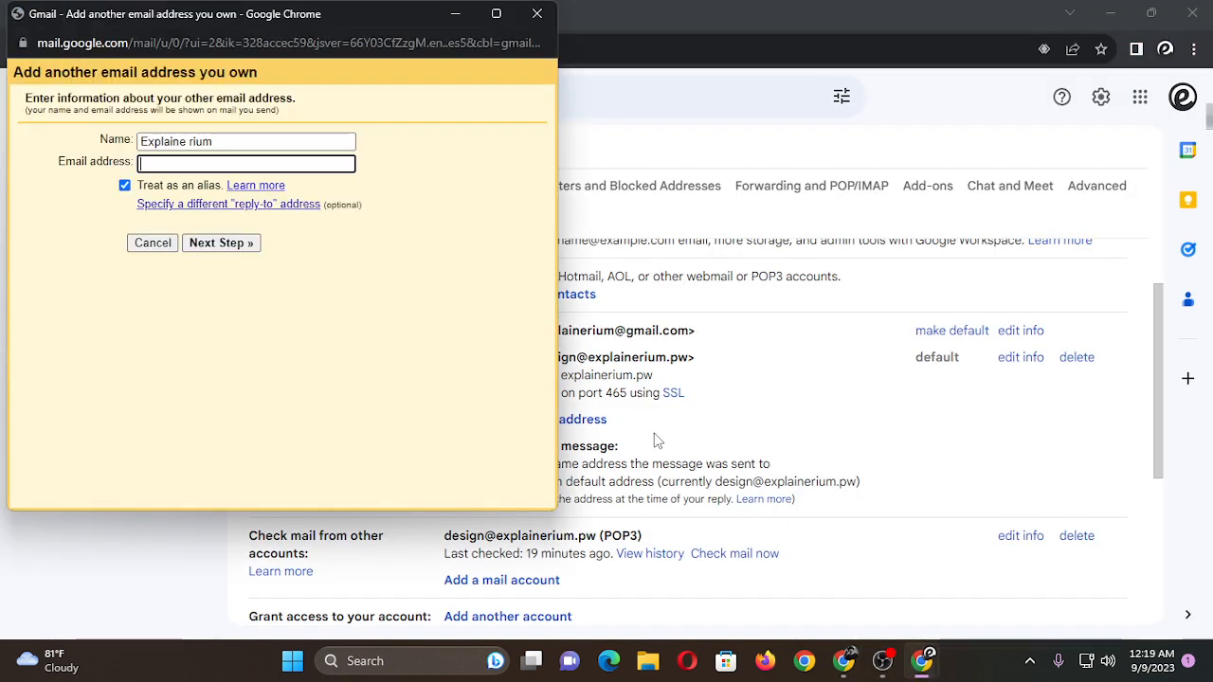
{"action": "left_click_drag", "start_coordinate": [382, 18], "coordinate": [669, 35]}
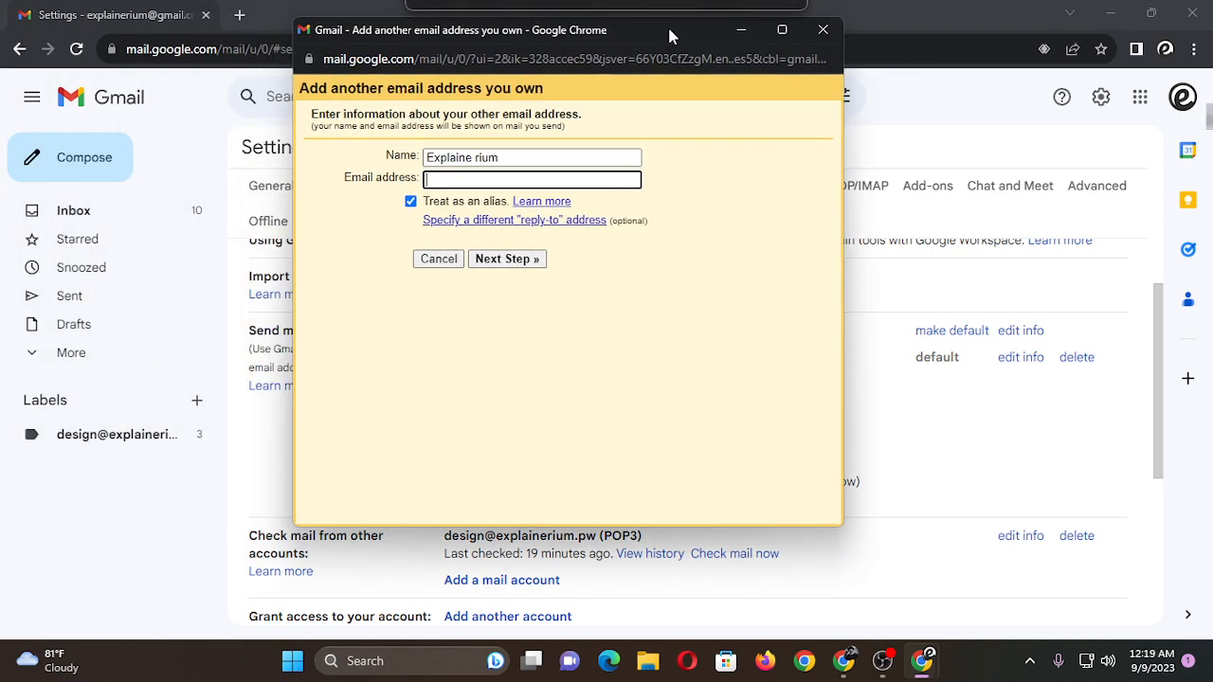
{"action": "left_click", "coordinate": [481, 157]}
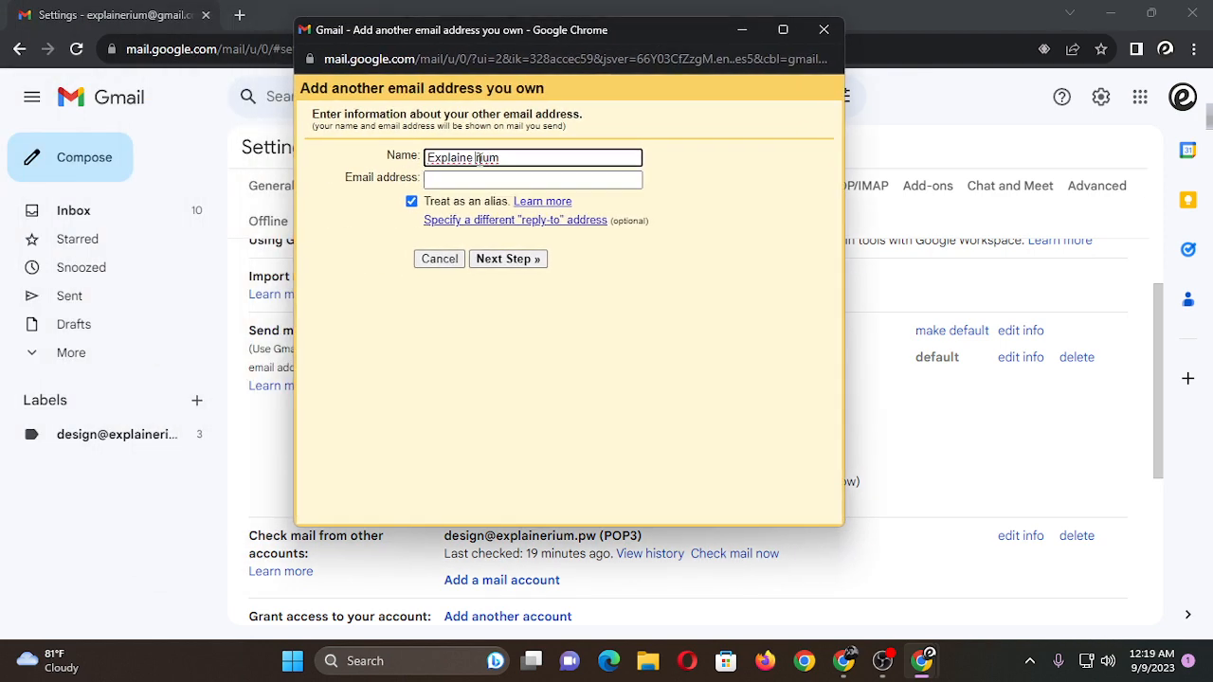
{"action": "key", "text": "BackSpace"}
{"action": "left_click", "coordinate": [488, 174]}
{"action": "key", "text": "Down"}
{"action": "key", "text": "Return"}
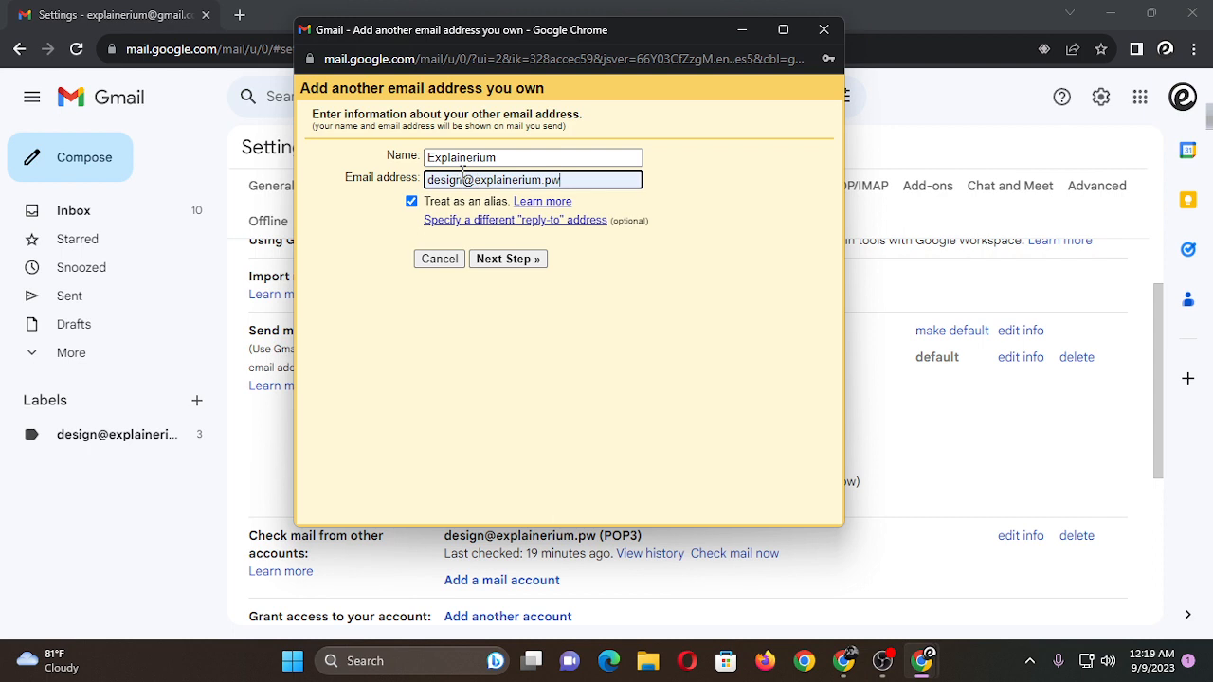
Switch to the SiteGround window, open the new info account's manual mail configuration settings, and copy its username.
{"action": "left_click", "coordinate": [844, 661]}
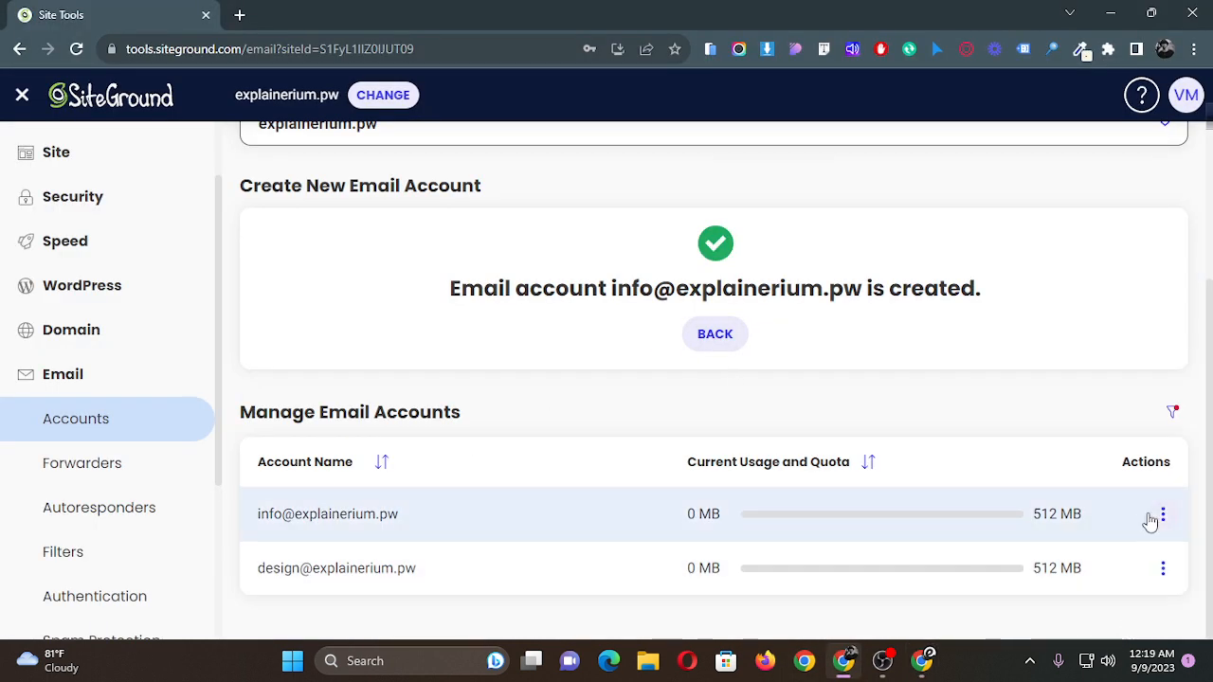
{"action": "left_click", "coordinate": [1163, 513]}
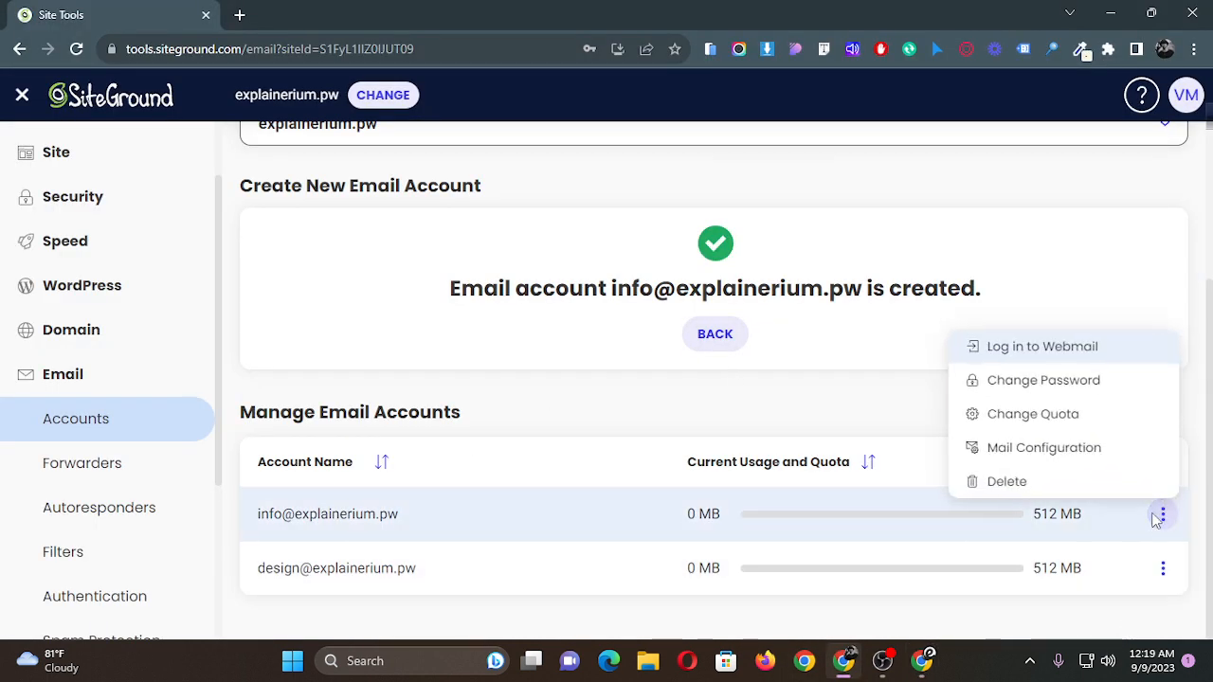
{"action": "left_click", "coordinate": [1069, 449]}
{"action": "left_click", "coordinate": [663, 300]}
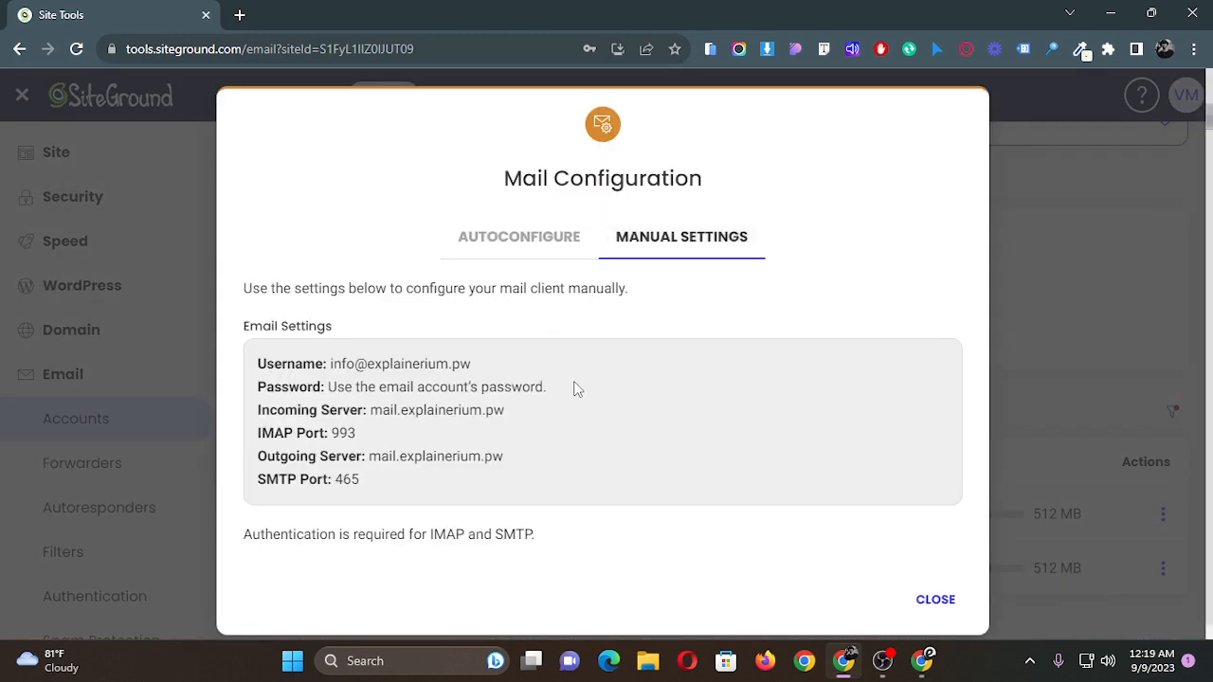
{"action": "scroll", "coordinate": [417, 458], "scroll_direction": "down", "scroll_amount": 1}
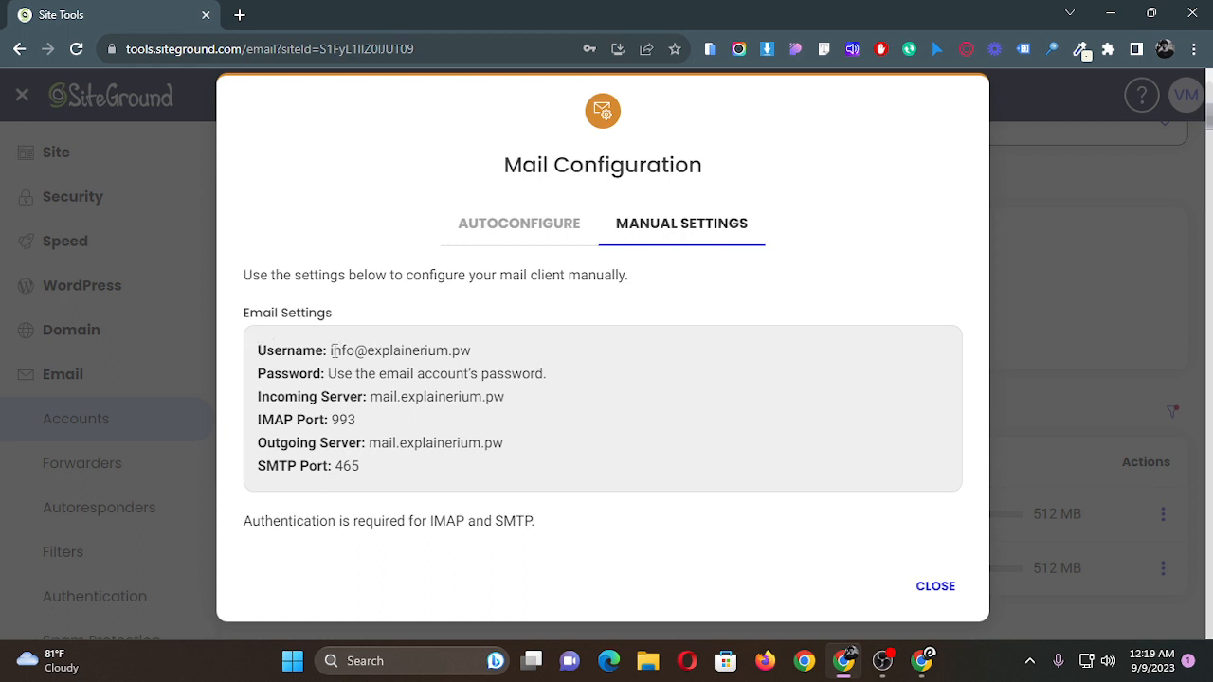
{"action": "left_click_drag", "start_coordinate": [331, 350], "coordinate": [486, 357]}
{"action": "key", "text": "ctrl+c"}
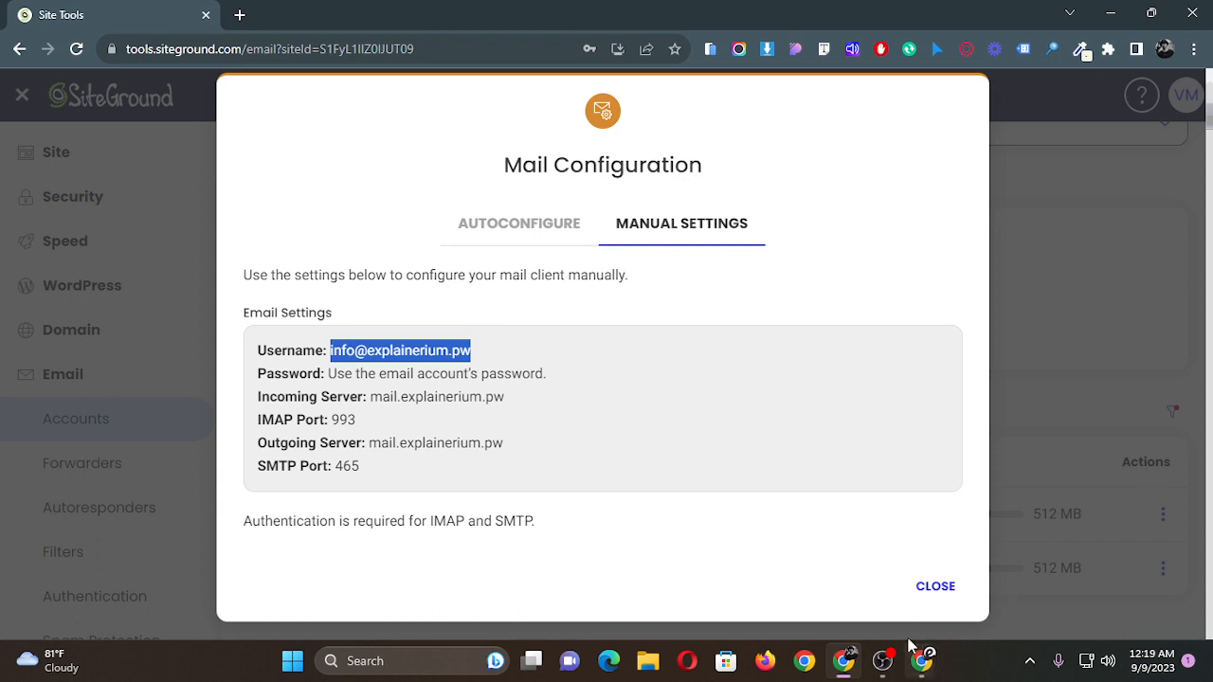
Return to the Gmail form, replace the email address with the copied account address, and continue to the SMTP server settings.
{"action": "mouse_move", "coordinate": [929, 670]}
{"action": "left_click", "coordinate": [1015, 561]}
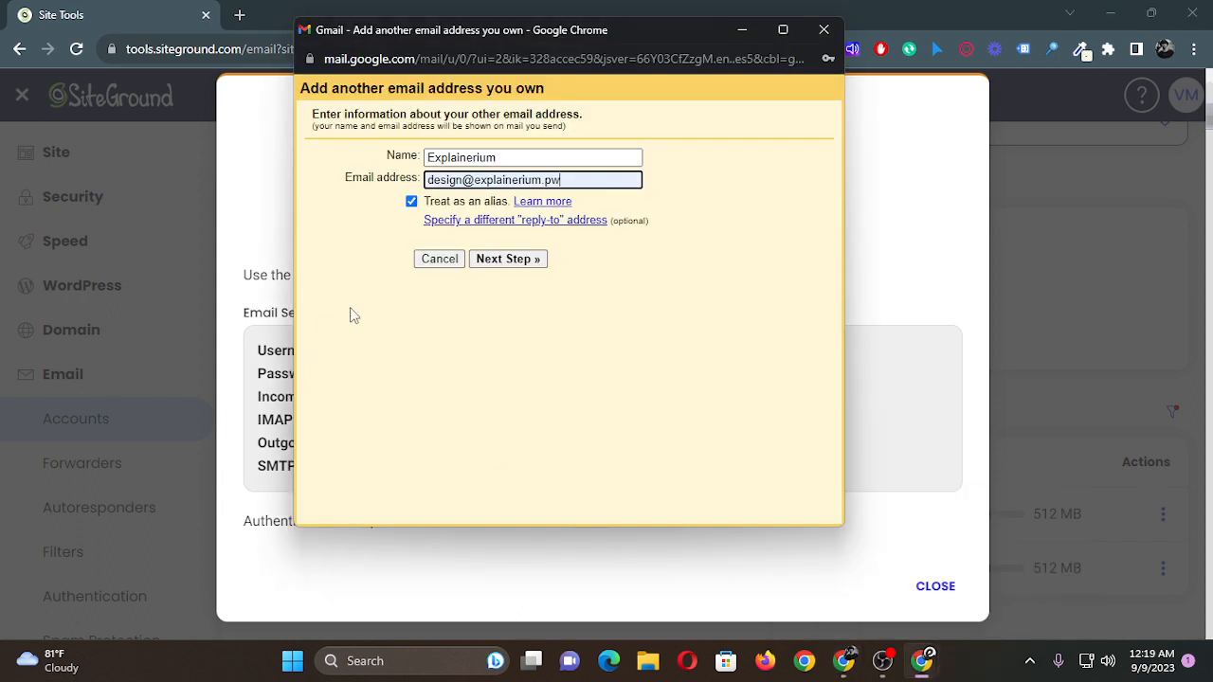
{"action": "triple_click", "coordinate": [487, 180]}
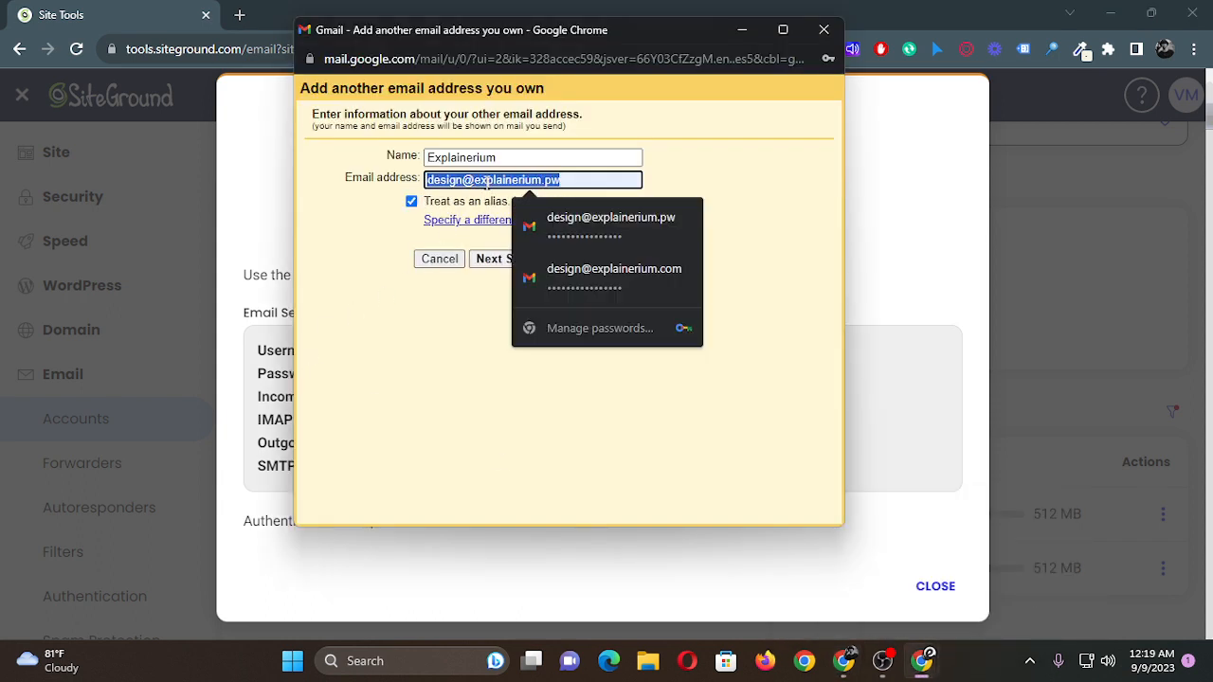
{"action": "key", "text": "ctrl+v"}
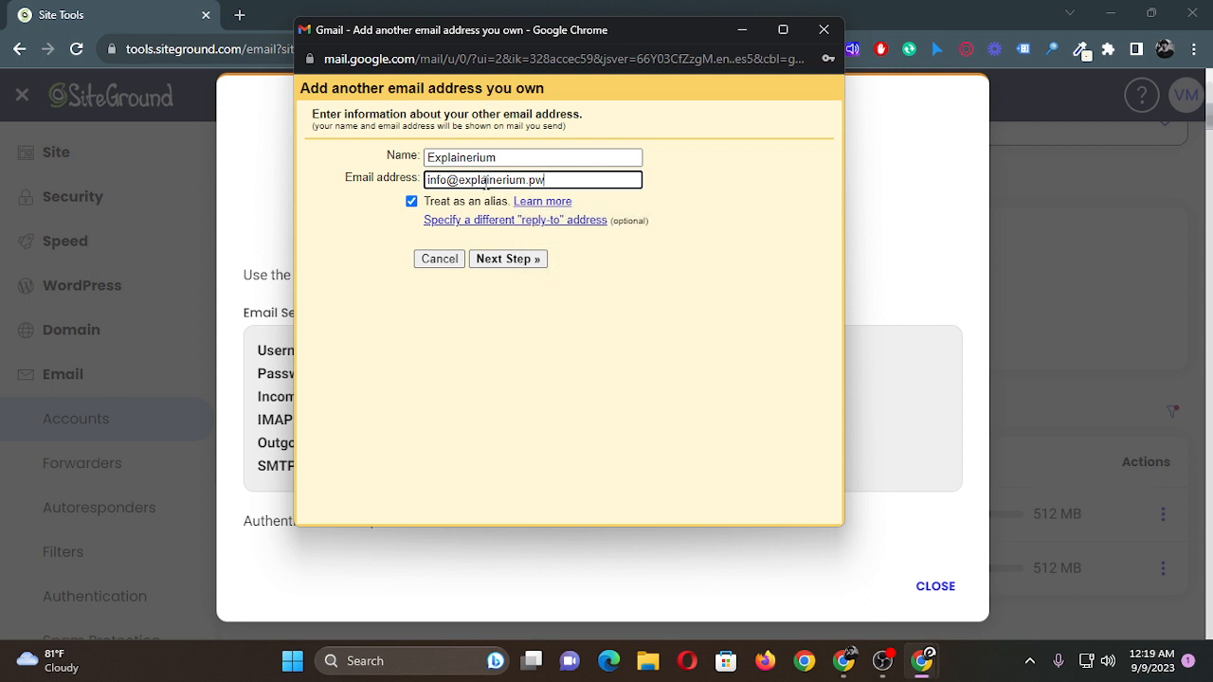
{"action": "left_click", "coordinate": [515, 265]}
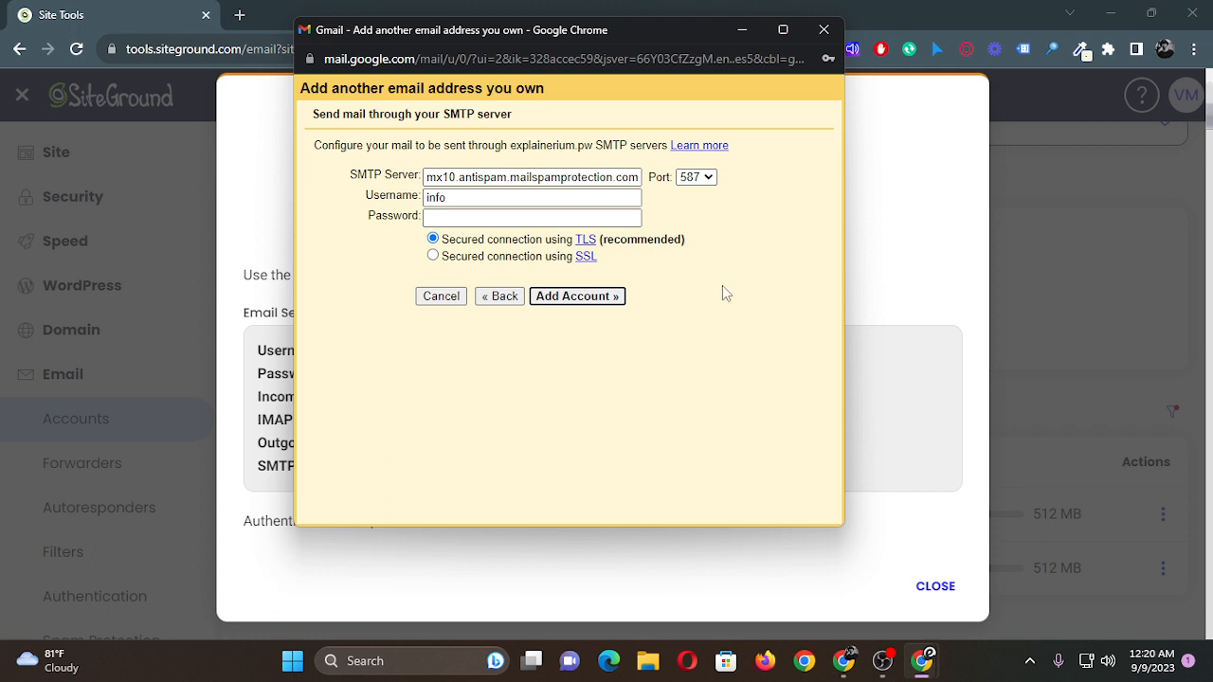
Copy the incoming server mail.explainerium.pw from the SiteGround settings and enter it as the SMTP server in Gmail.
{"action": "left_click", "coordinate": [845, 663]}
{"action": "left_click", "coordinate": [327, 379]}
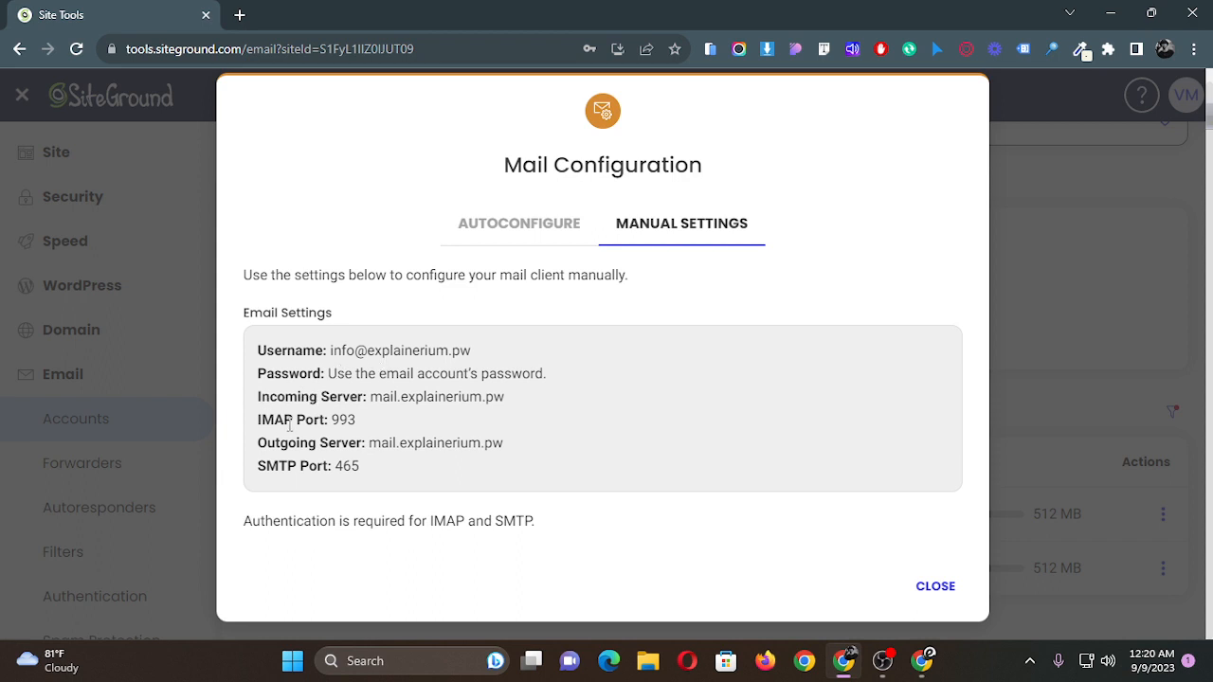
{"action": "left_click_drag", "start_coordinate": [338, 466], "coordinate": [371, 474]}
{"action": "left_click", "coordinate": [360, 466]}
{"action": "left_click_drag", "start_coordinate": [370, 397], "coordinate": [527, 404]}
{"action": "key", "text": "ctrl+c"}
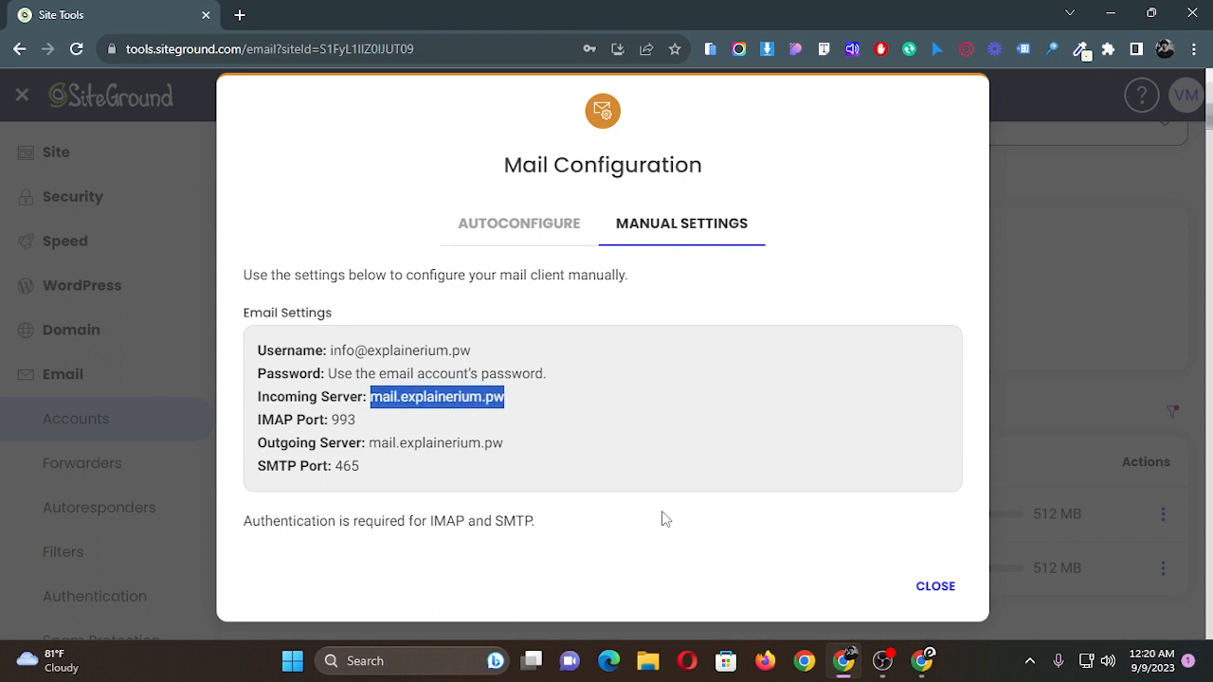
{"action": "left_click", "coordinate": [921, 660]}
{"action": "left_click", "coordinate": [1010, 589]}
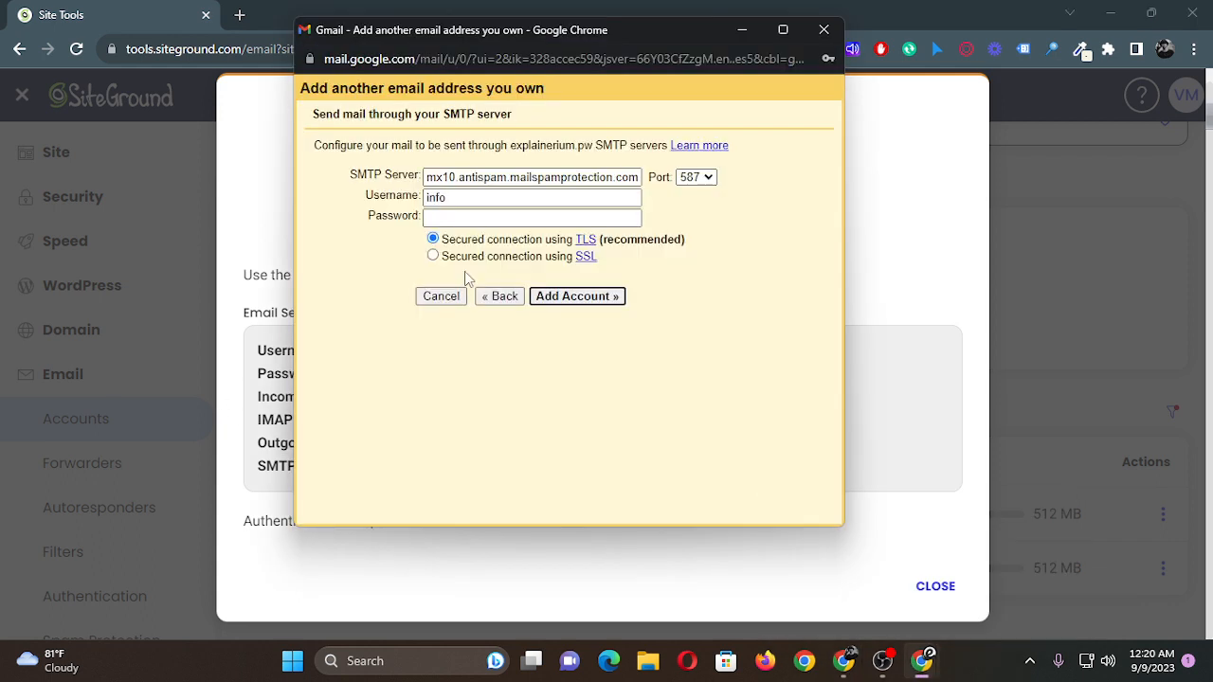
{"action": "triple_click", "coordinate": [486, 177]}
{"action": "key", "text": "ctrl+v"}
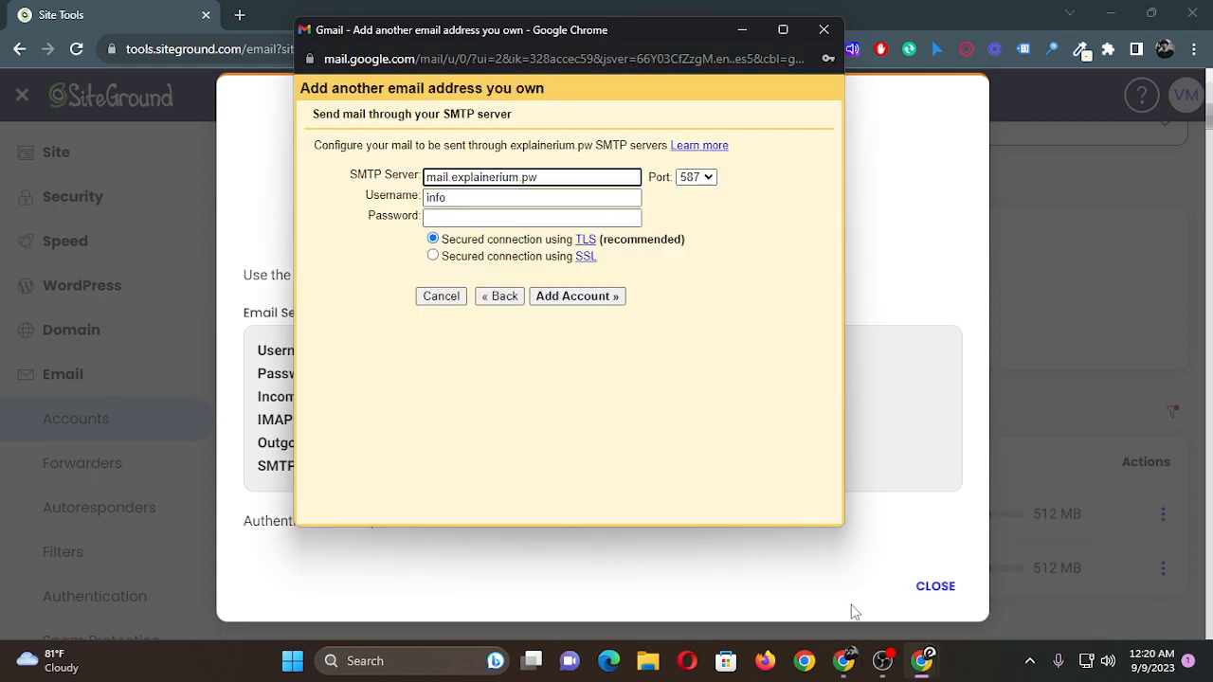
Copy the full account username from the SiteGround settings and enter it as the SMTP username in Gmail.
{"action": "left_click", "coordinate": [844, 660]}
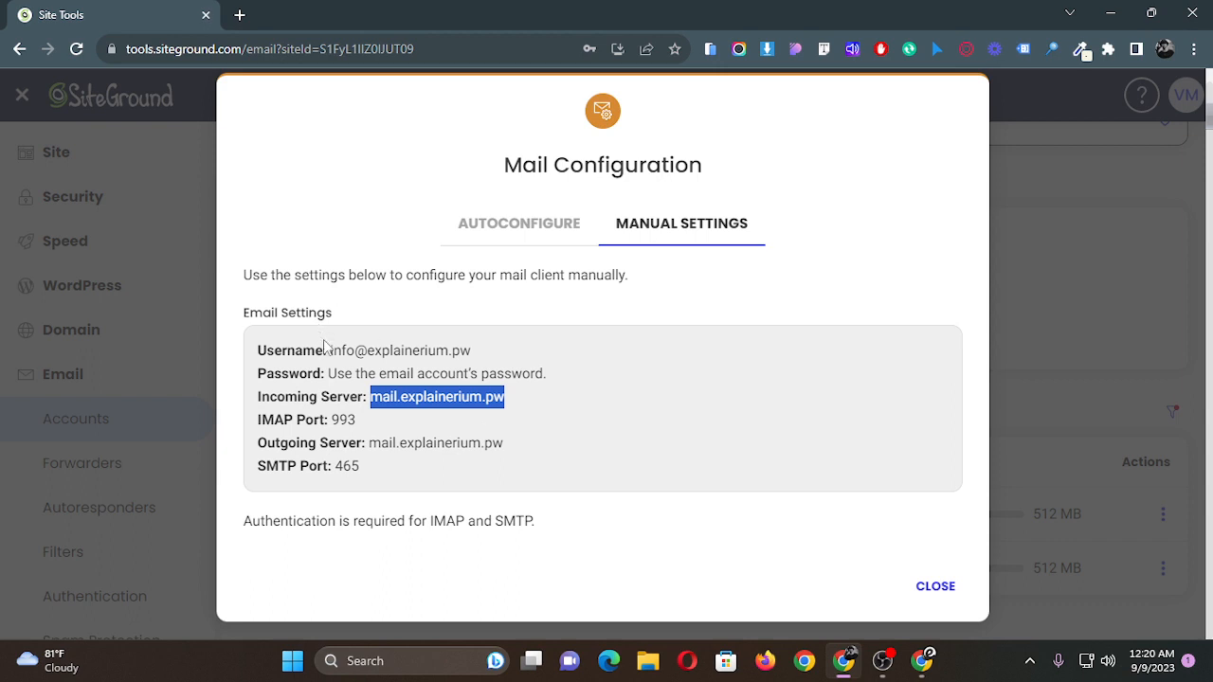
{"action": "left_click_drag", "start_coordinate": [330, 351], "coordinate": [483, 353]}
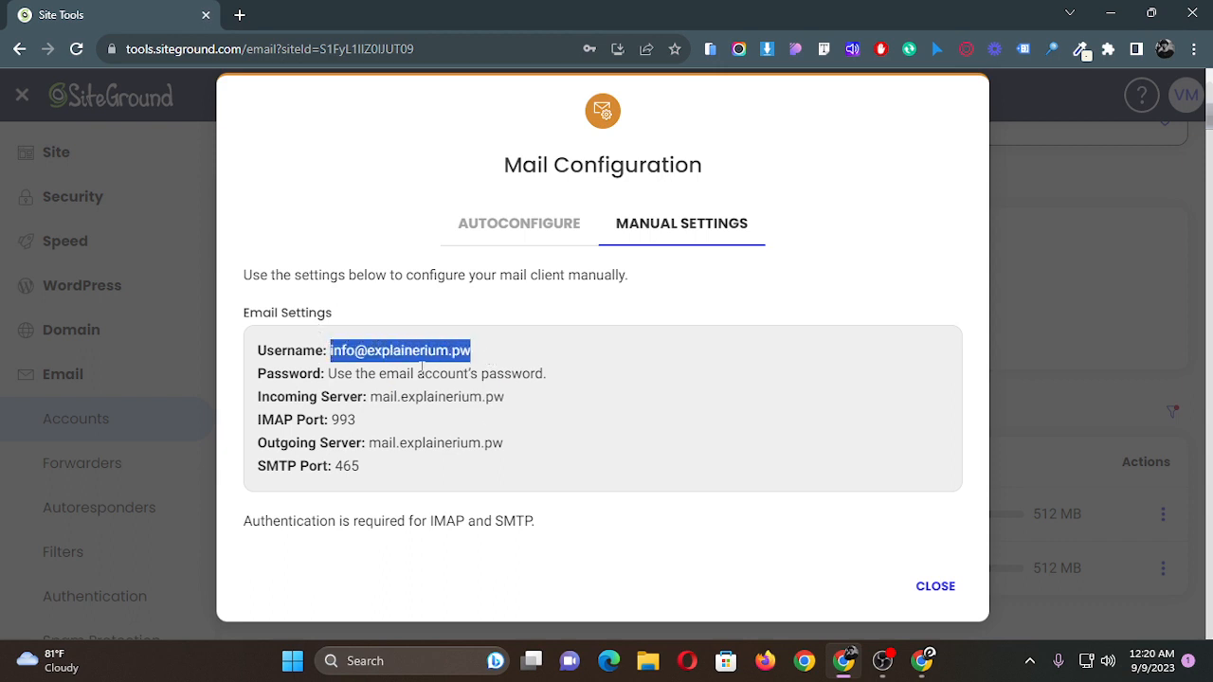
{"action": "left_click", "coordinate": [327, 373]}
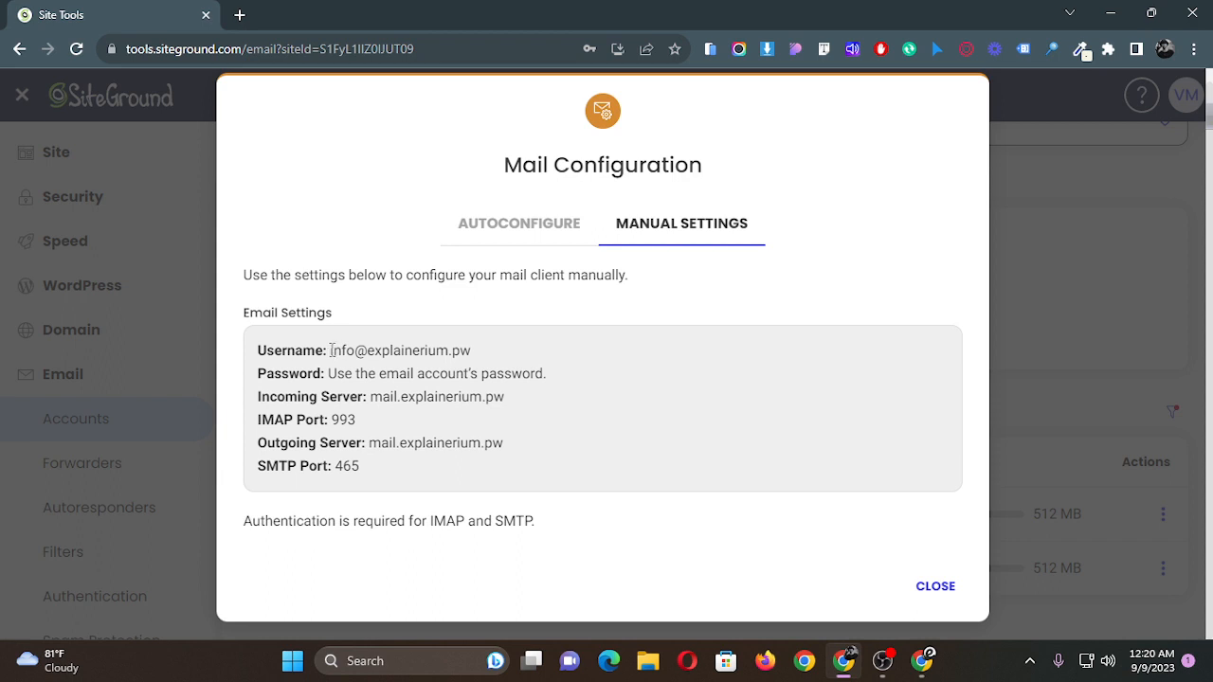
{"action": "left_click_drag", "start_coordinate": [331, 351], "coordinate": [483, 354]}
{"action": "key", "text": "ctrl+c"}
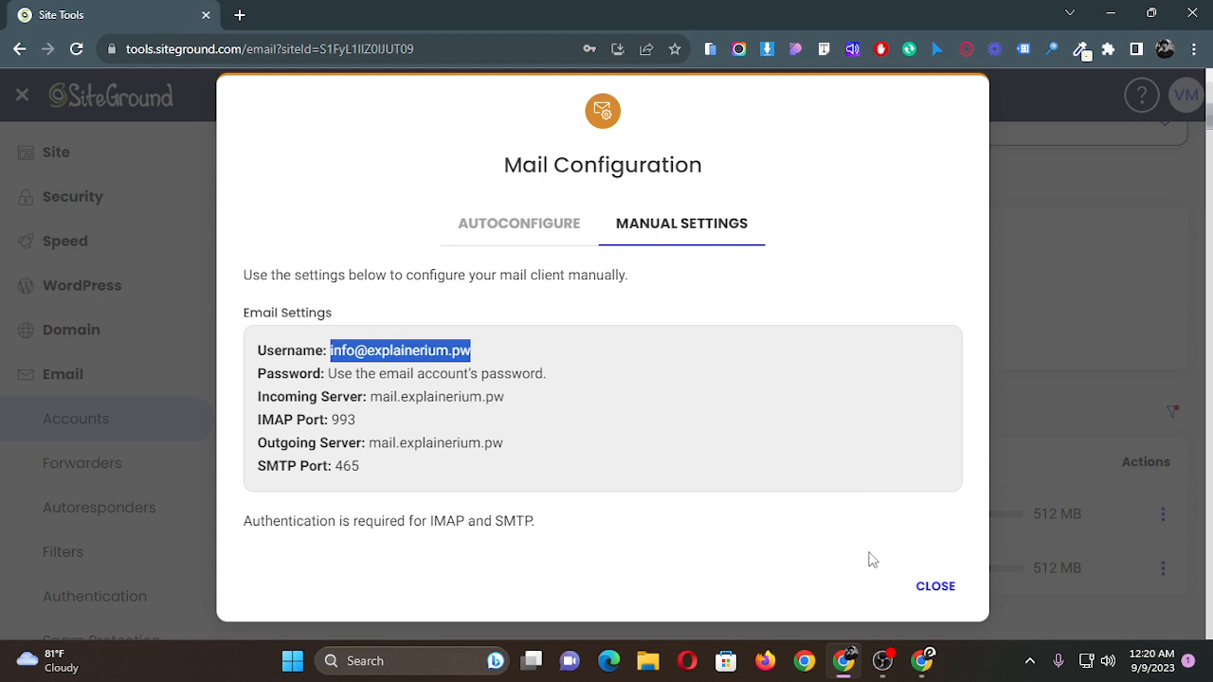
{"action": "mouse_move", "coordinate": [922, 660]}
{"action": "left_click", "coordinate": [1030, 568]}
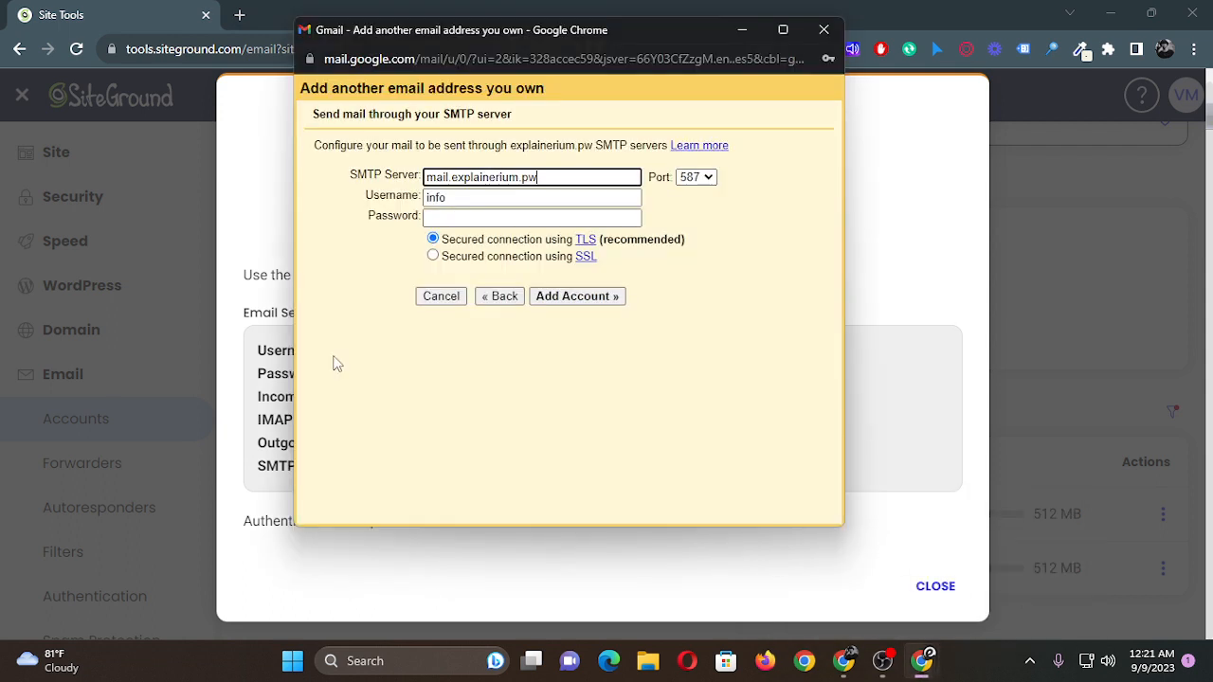
{"action": "left_click_drag", "start_coordinate": [471, 199], "coordinate": [405, 196]}
{"action": "key", "text": "ctrl+v"}
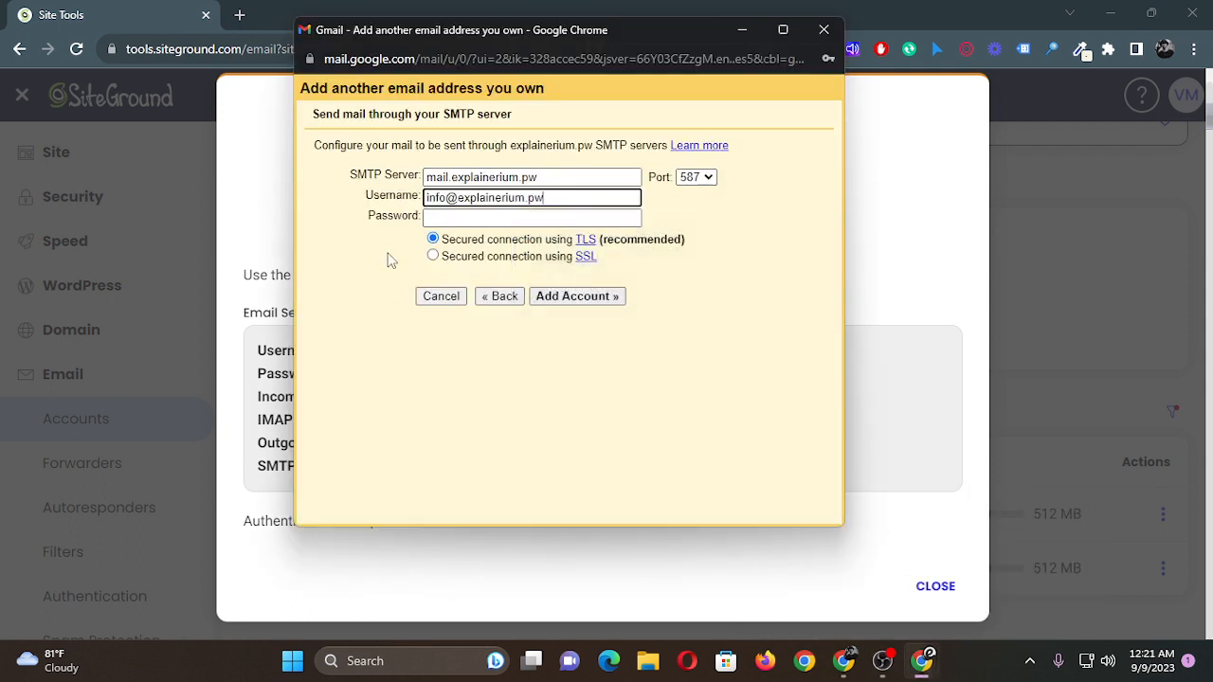
Enter the email account's password in the Gmail SMTP form.
{"action": "left_click", "coordinate": [475, 219]}
{"action": "key", "text": "super+v"}
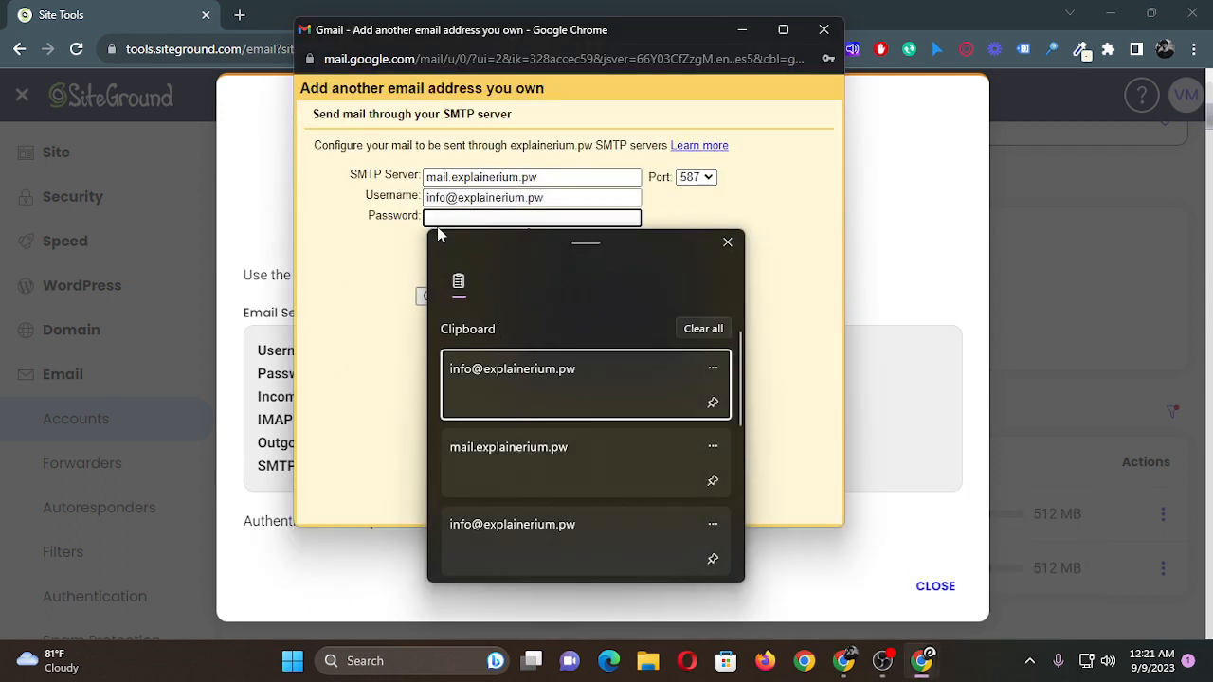
{"action": "left_click", "coordinate": [446, 218]}
{"action": "type", "text": "••"}
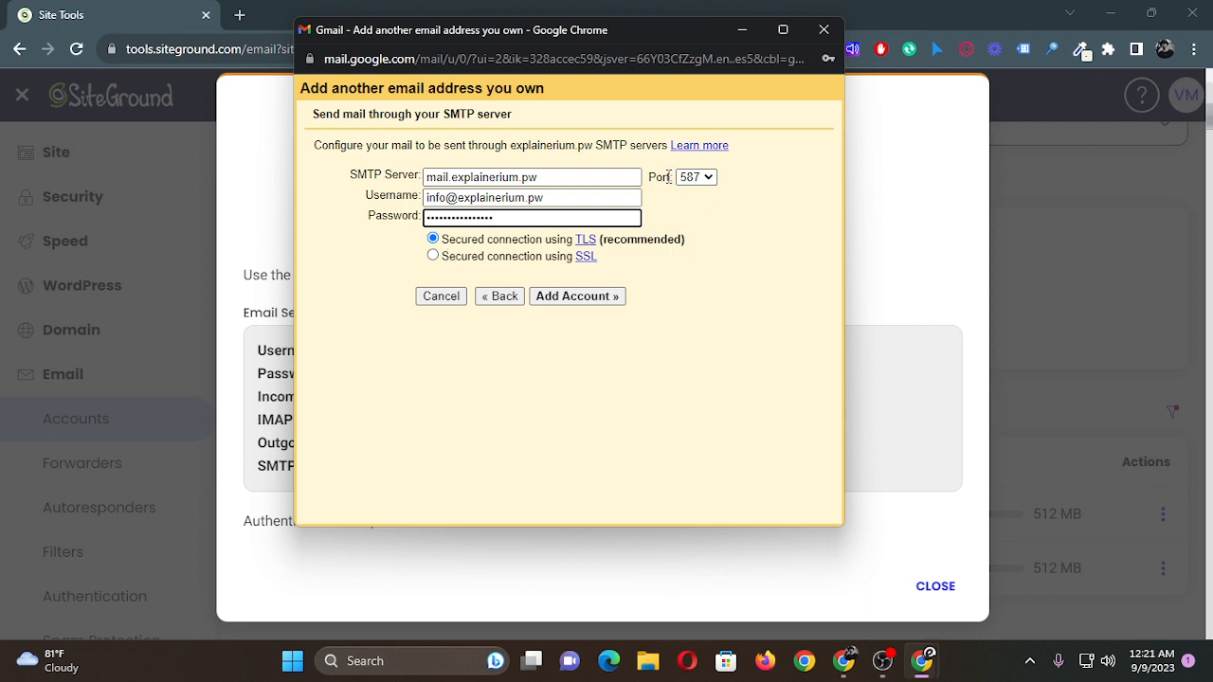
Check the SMTP port in the SiteGround settings, set Gmail's port to 465 with SSL, and submit the account.
{"action": "left_click", "coordinate": [844, 660]}
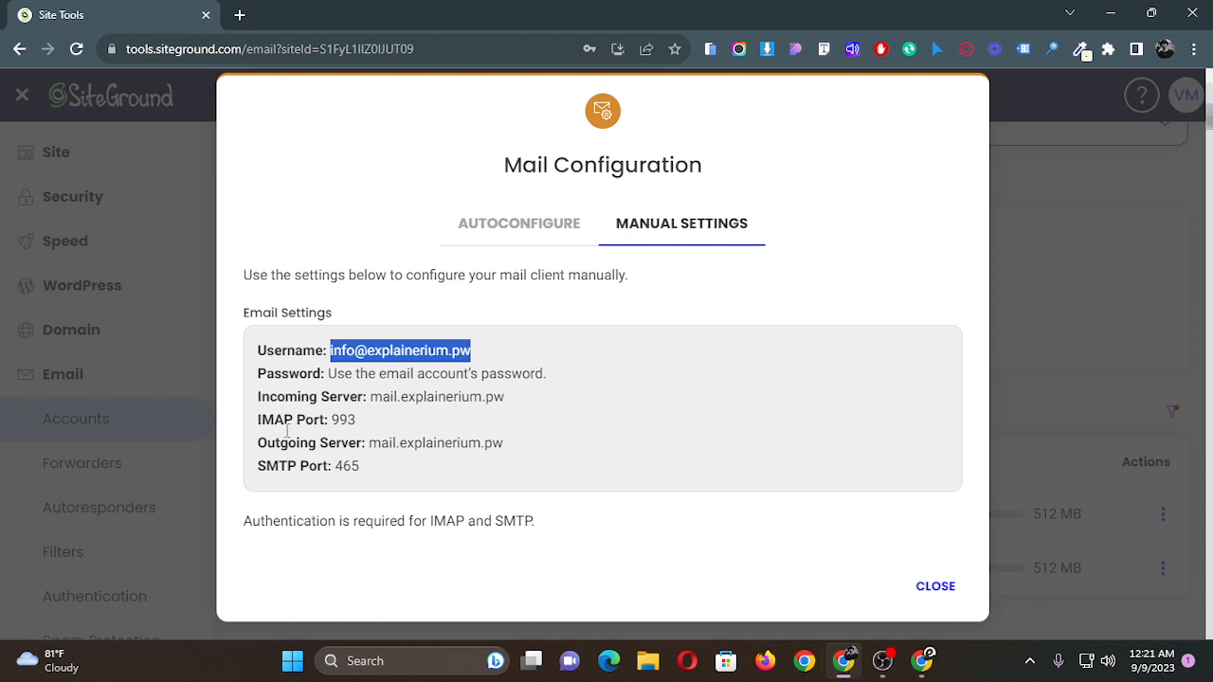
{"action": "mouse_move", "coordinate": [919, 667]}
{"action": "left_click", "coordinate": [1016, 583]}
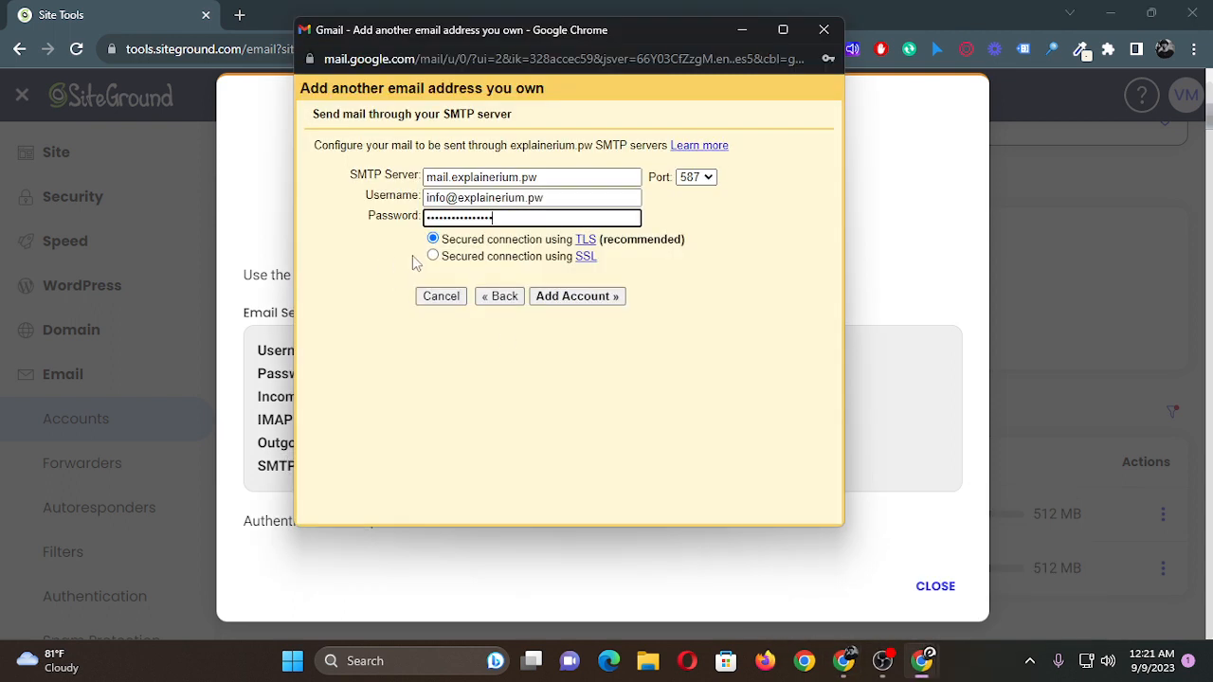
{"action": "left_click", "coordinate": [697, 177]}
{"action": "left_click", "coordinate": [699, 204]}
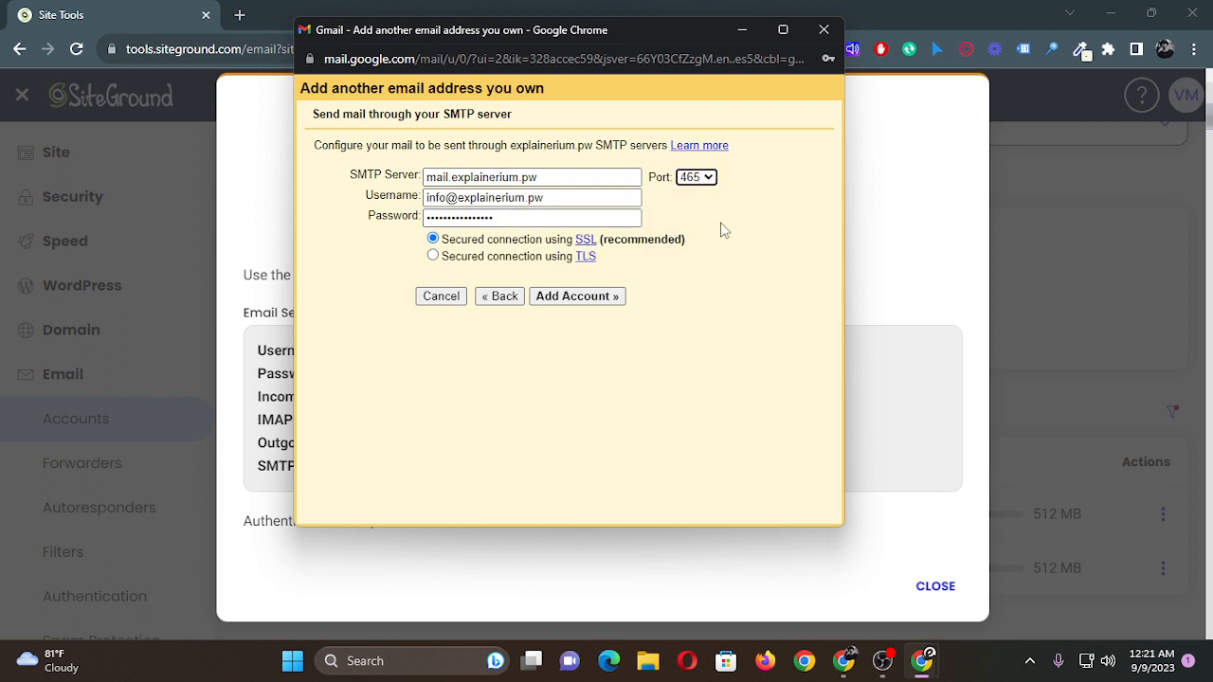
{"action": "left_click", "coordinate": [485, 397]}
{"action": "left_click", "coordinate": [589, 301]}
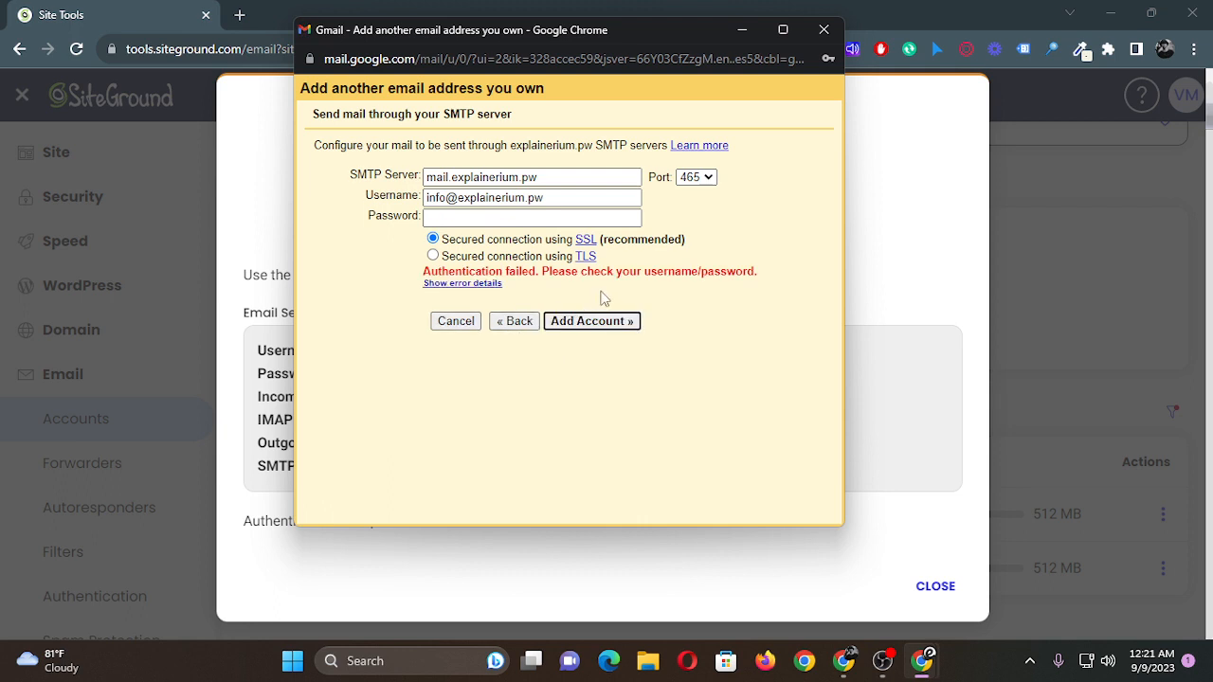
Fill in the saved account password and try to add the account with the same server settings again.
{"action": "left_click", "coordinate": [453, 214]}
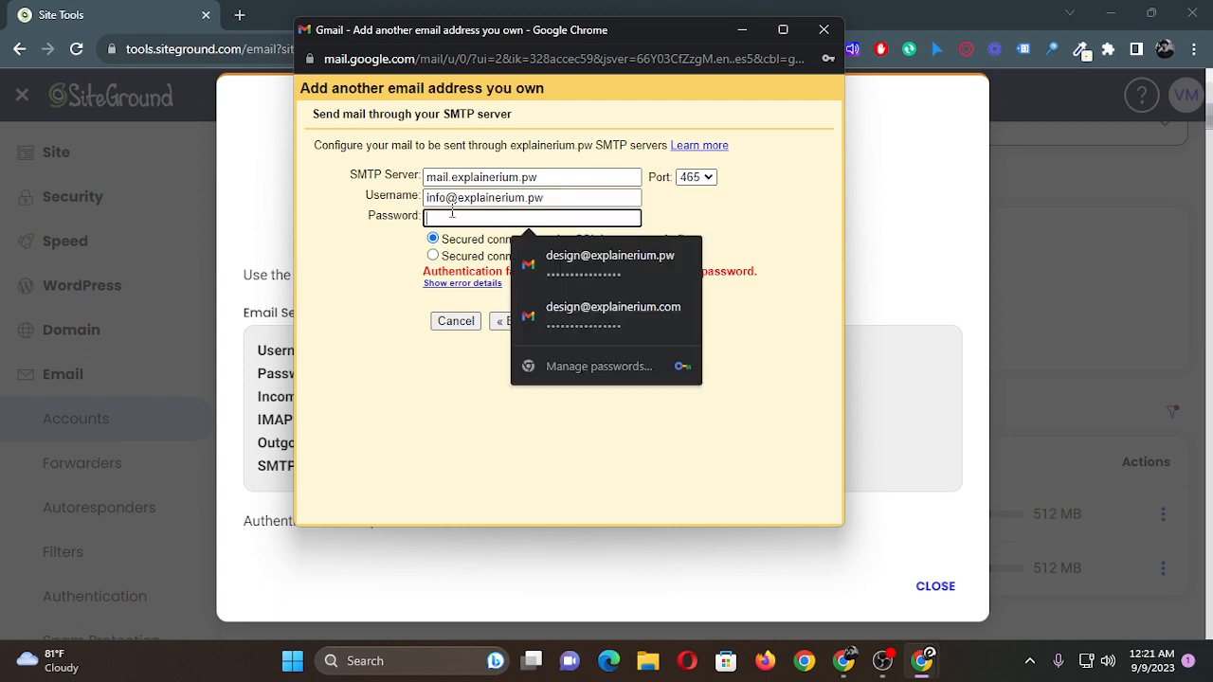
{"action": "left_click", "coordinate": [561, 274]}
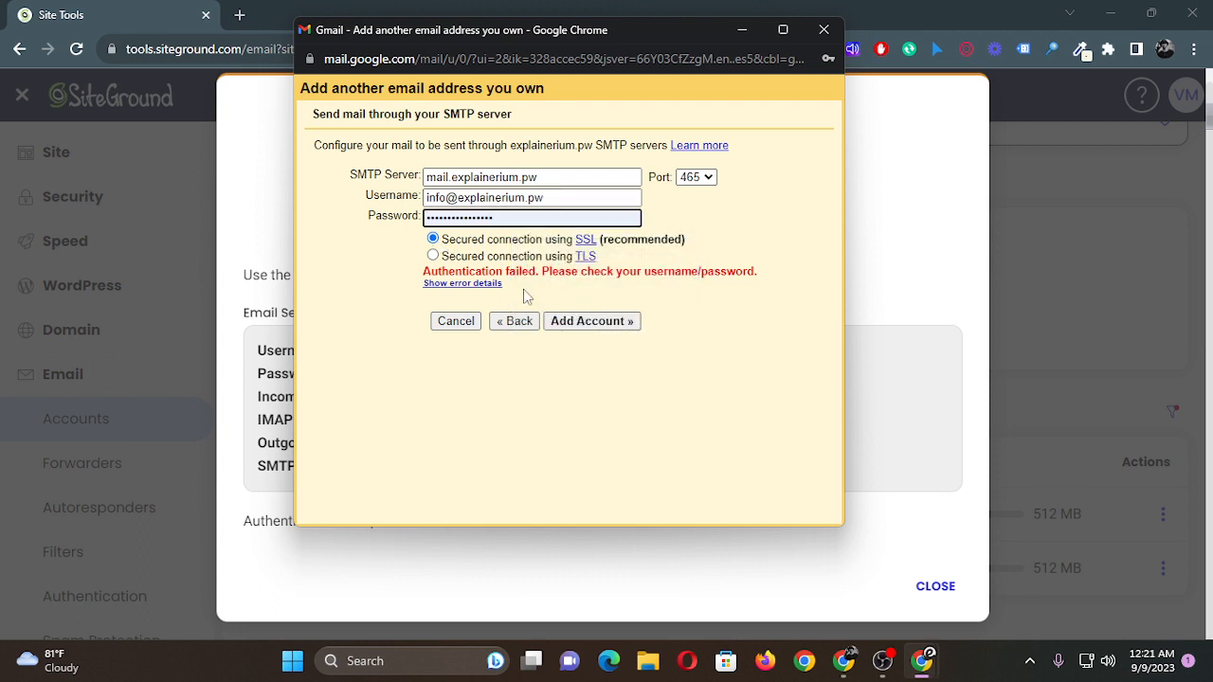
{"action": "left_click", "coordinate": [580, 321]}
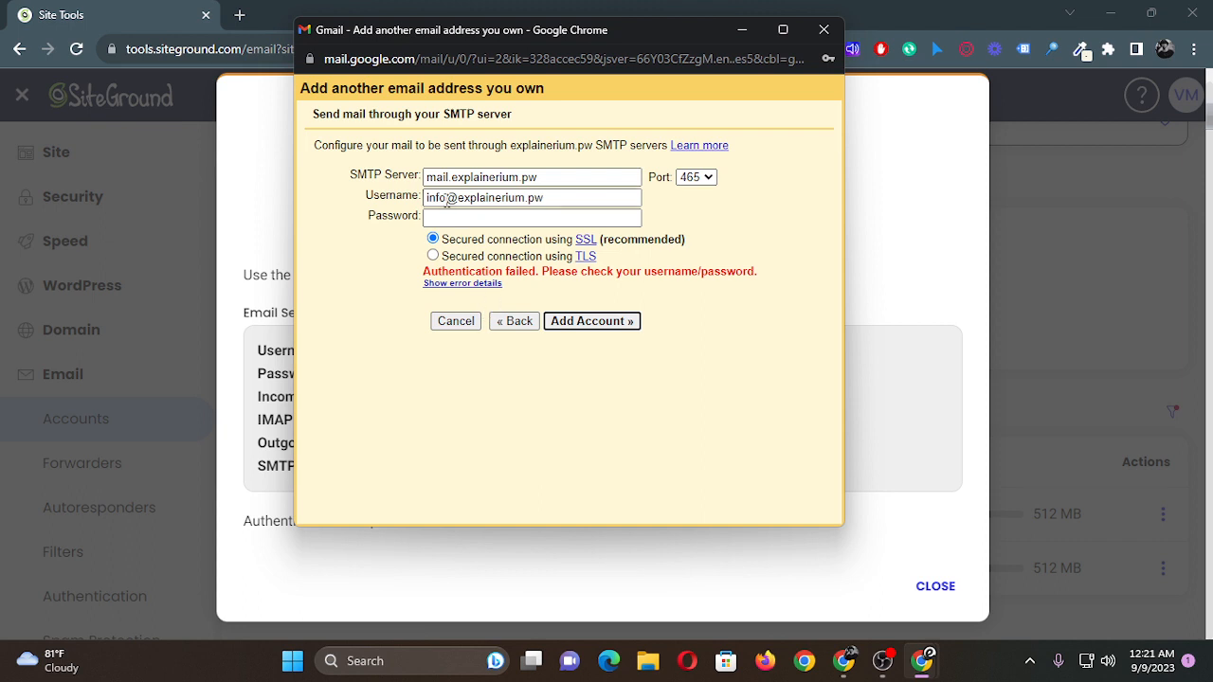
Change the SMTP server to explainerium.pw.
{"action": "left_click", "coordinate": [452, 177]}
{"action": "key", "text": "BackSpace"}
{"action": "key", "text": "BackSpace"}
{"action": "key", "text": "BackSpace"}
{"action": "key", "text": "BackSpace"}
{"action": "key", "text": "BackSpace"}
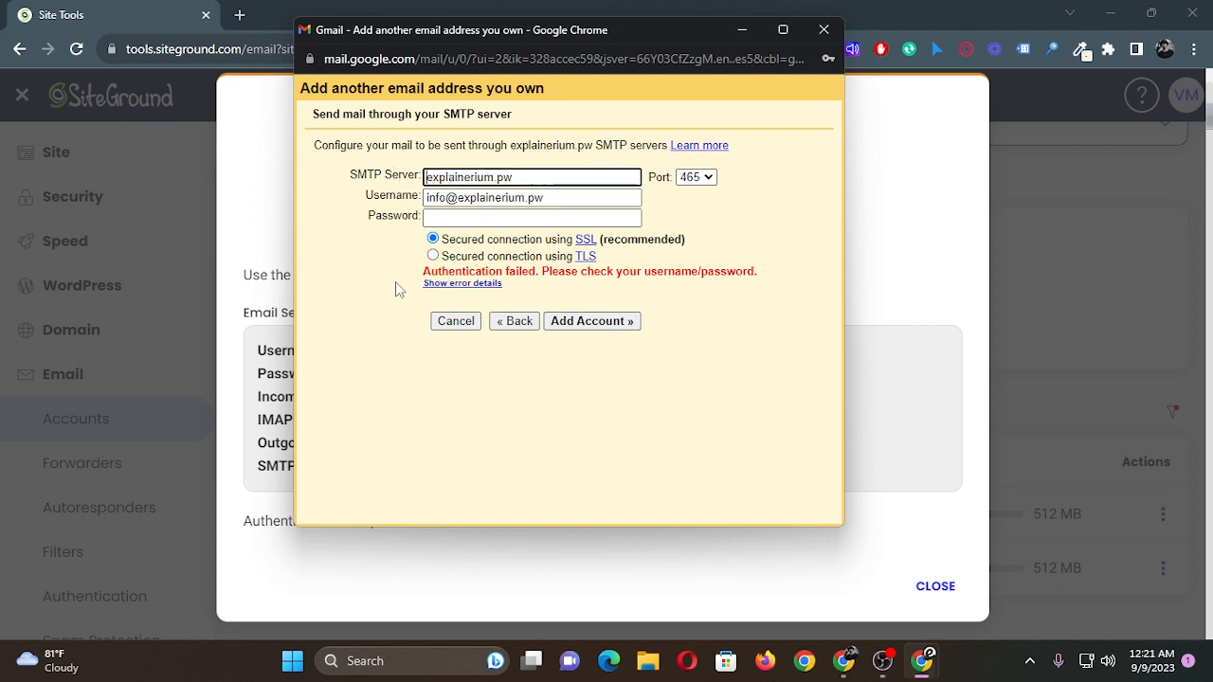
Fill in the saved account password, add the account, and save its login in the browser's password manager.
{"action": "left_click", "coordinate": [493, 217]}
{"action": "left_click", "coordinate": [584, 275]}
{"action": "left_click", "coordinate": [626, 320]}
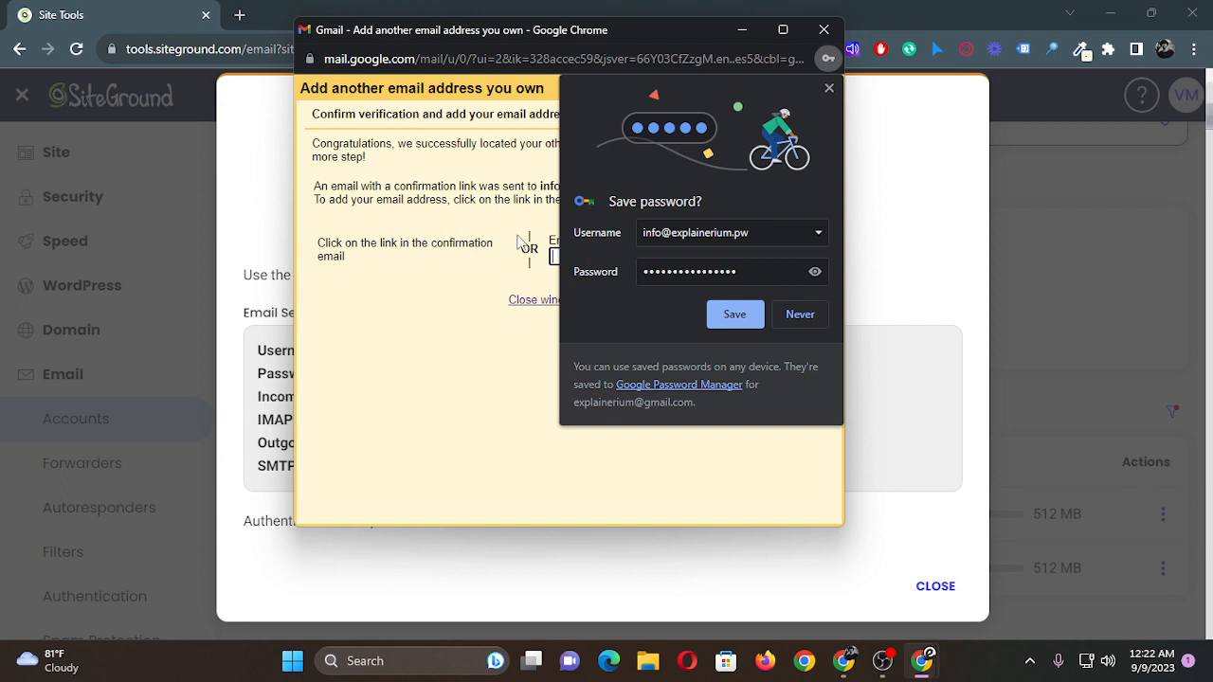
{"action": "left_click", "coordinate": [732, 316]}
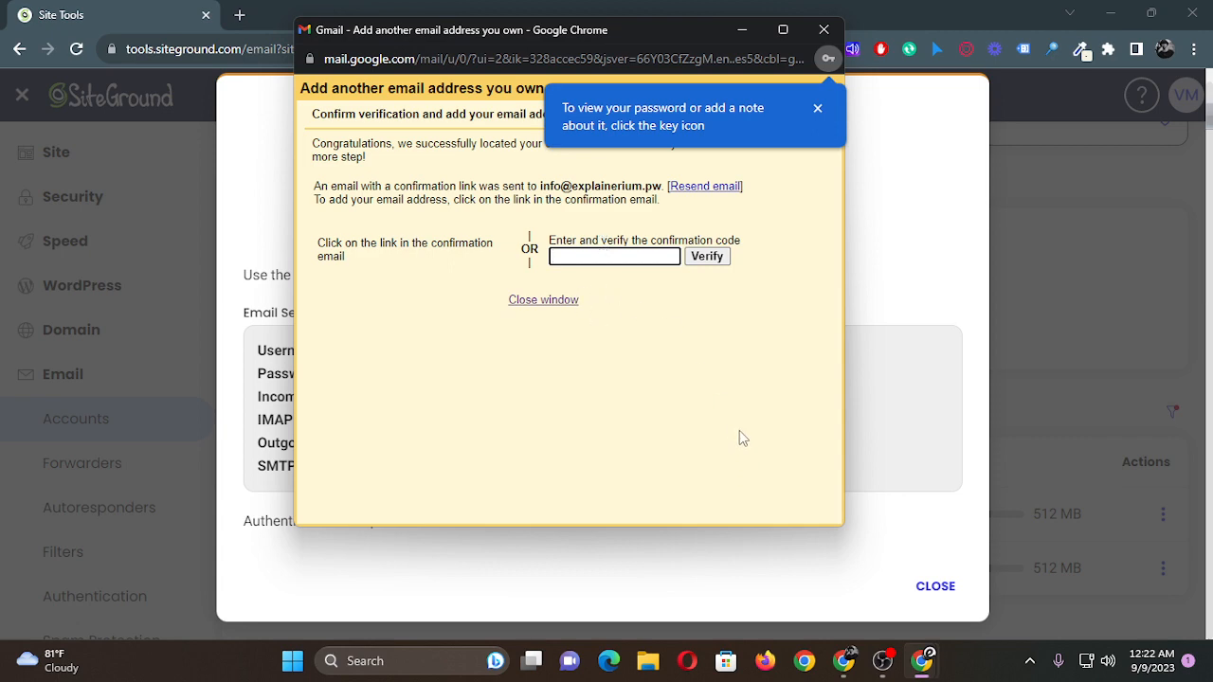
Close SiteGround's Mail Configuration, log in to webmail for the new info account, and save its login in the browser's password manager.
{"action": "left_click", "coordinate": [845, 654]}
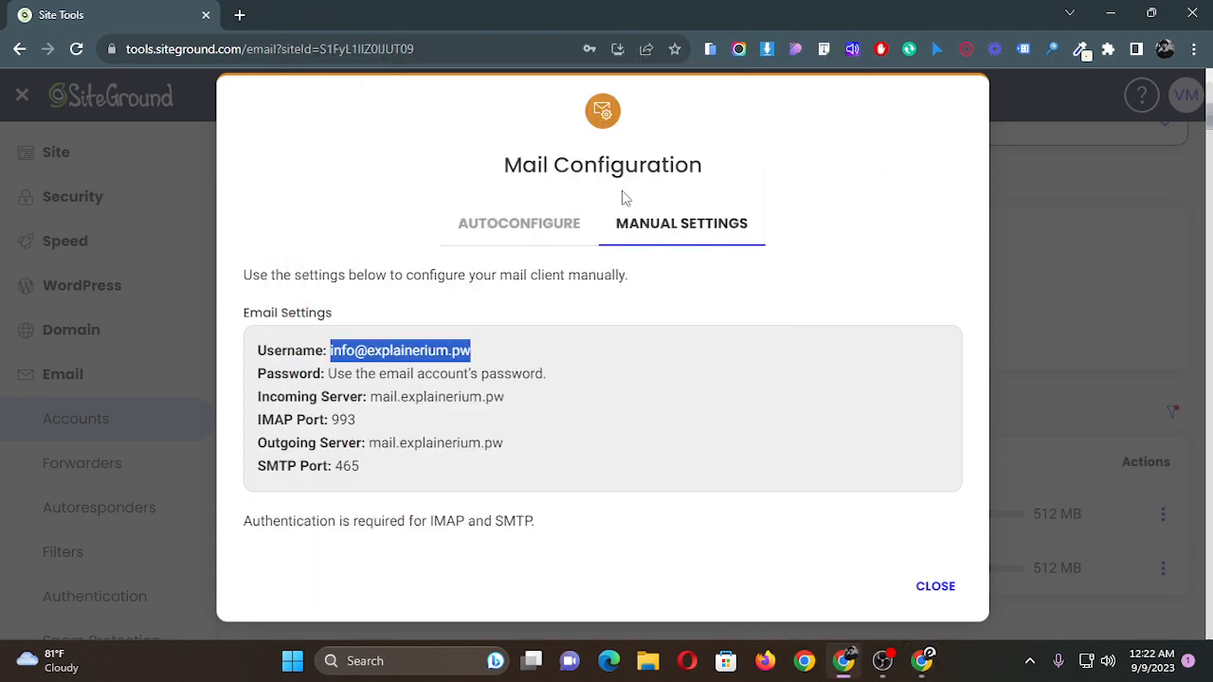
{"action": "left_click", "coordinate": [935, 587]}
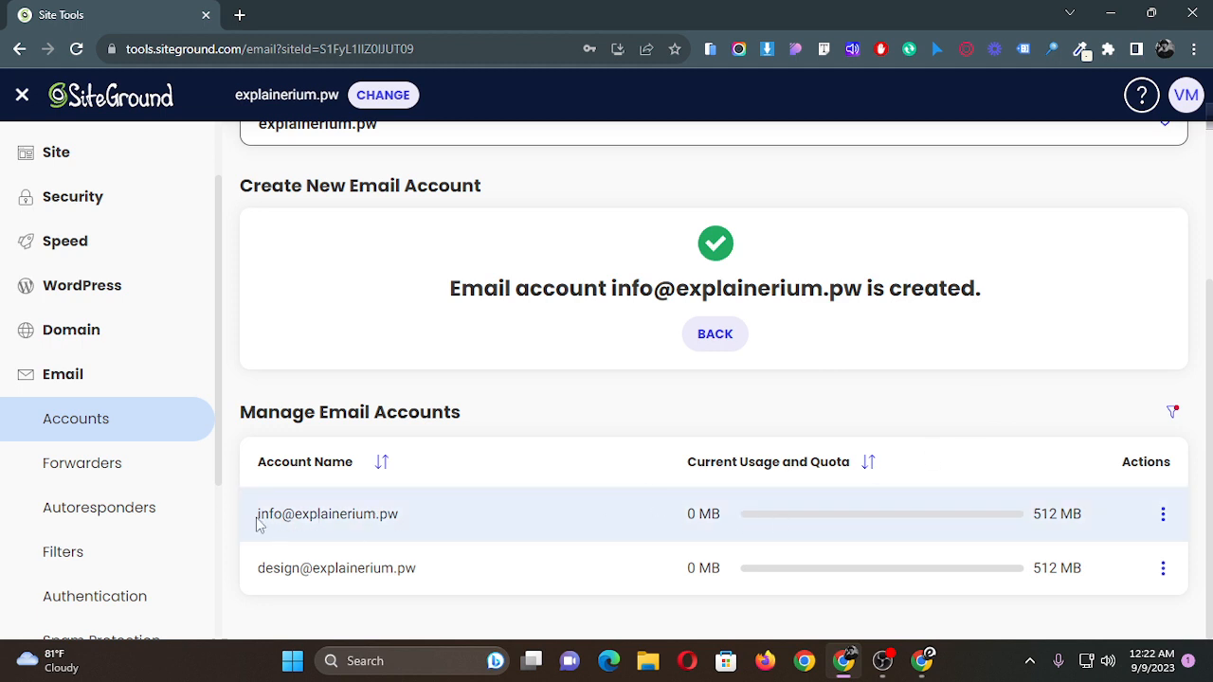
{"action": "left_click_drag", "start_coordinate": [259, 526], "coordinate": [401, 517]}
{"action": "left_click", "coordinate": [378, 519]}
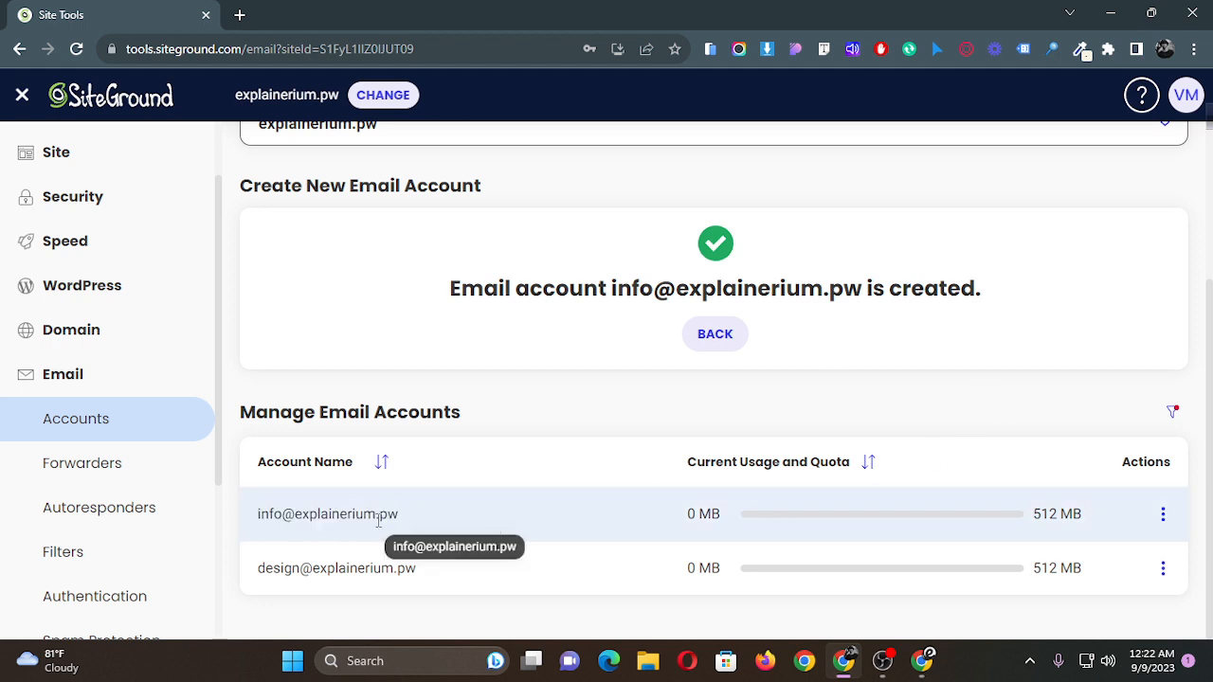
{"action": "double_click", "coordinate": [363, 520]}
{"action": "left_click", "coordinate": [528, 524]}
{"action": "double_click", "coordinate": [345, 516]}
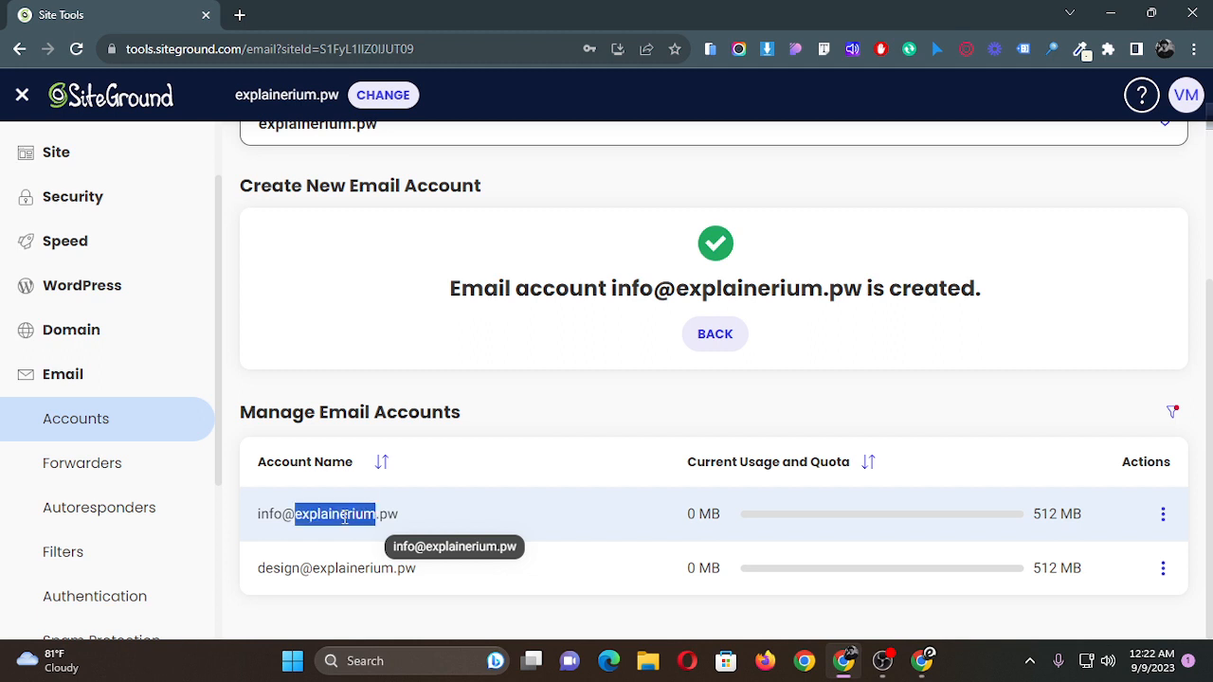
{"action": "left_click", "coordinate": [557, 523]}
{"action": "left_click", "coordinate": [1165, 516]}
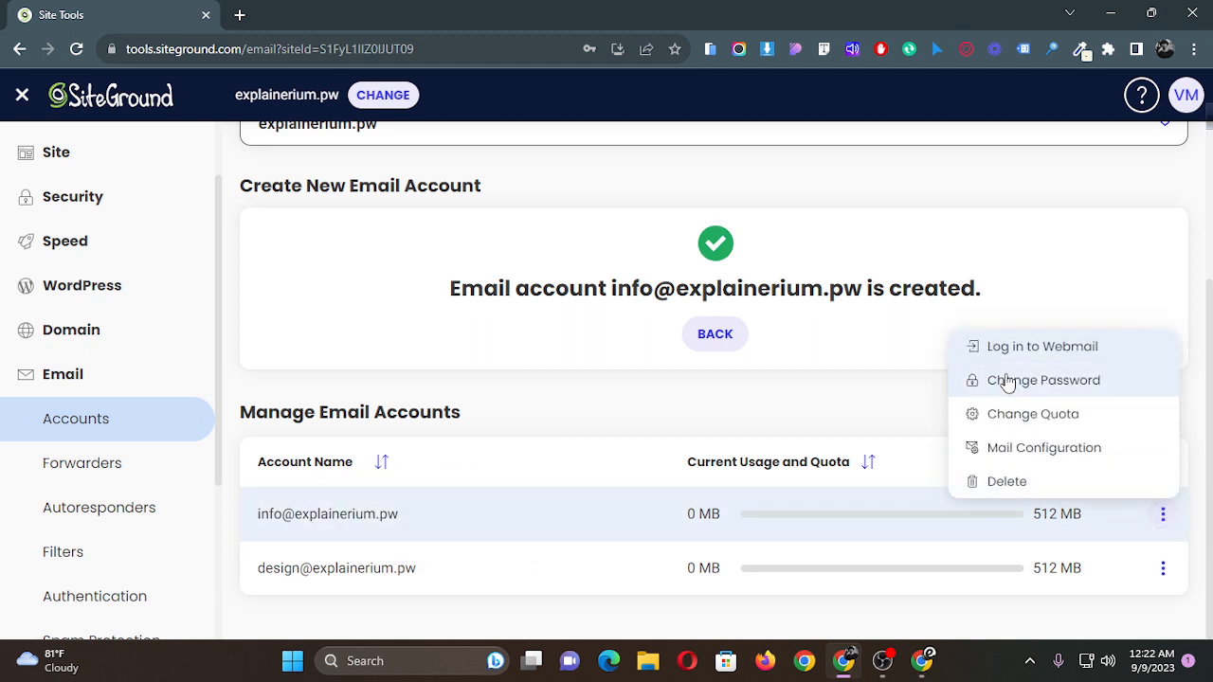
{"action": "left_click", "coordinate": [1033, 350]}
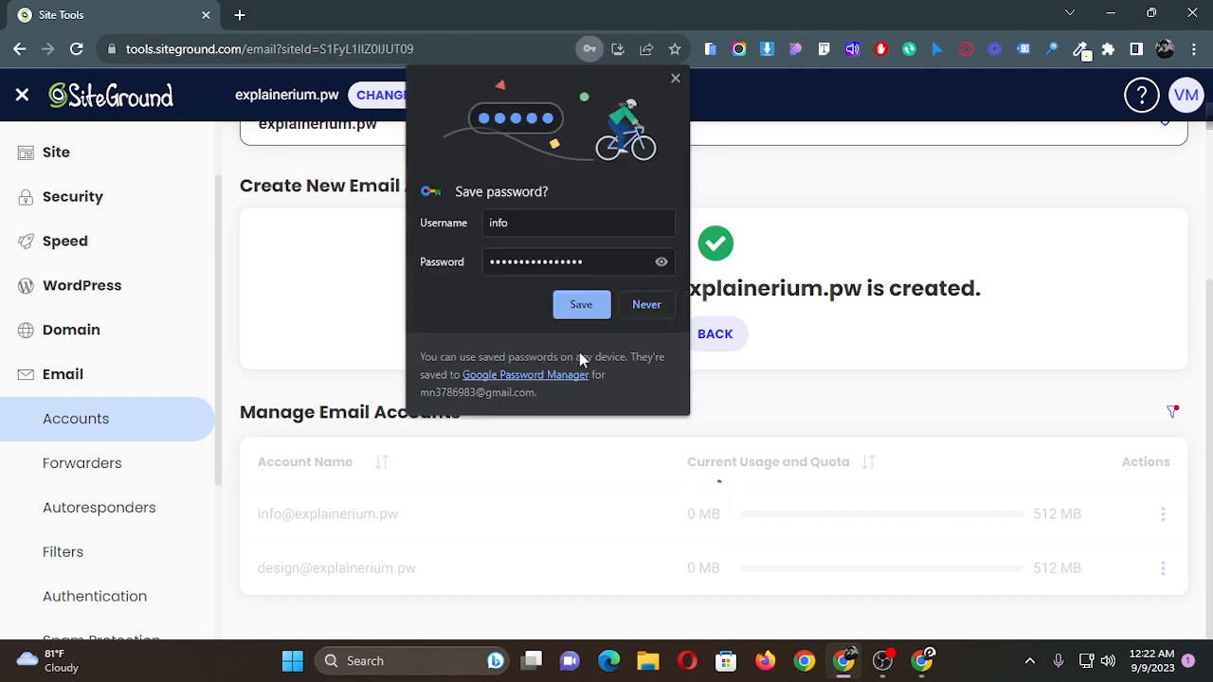
{"action": "left_click", "coordinate": [580, 304]}
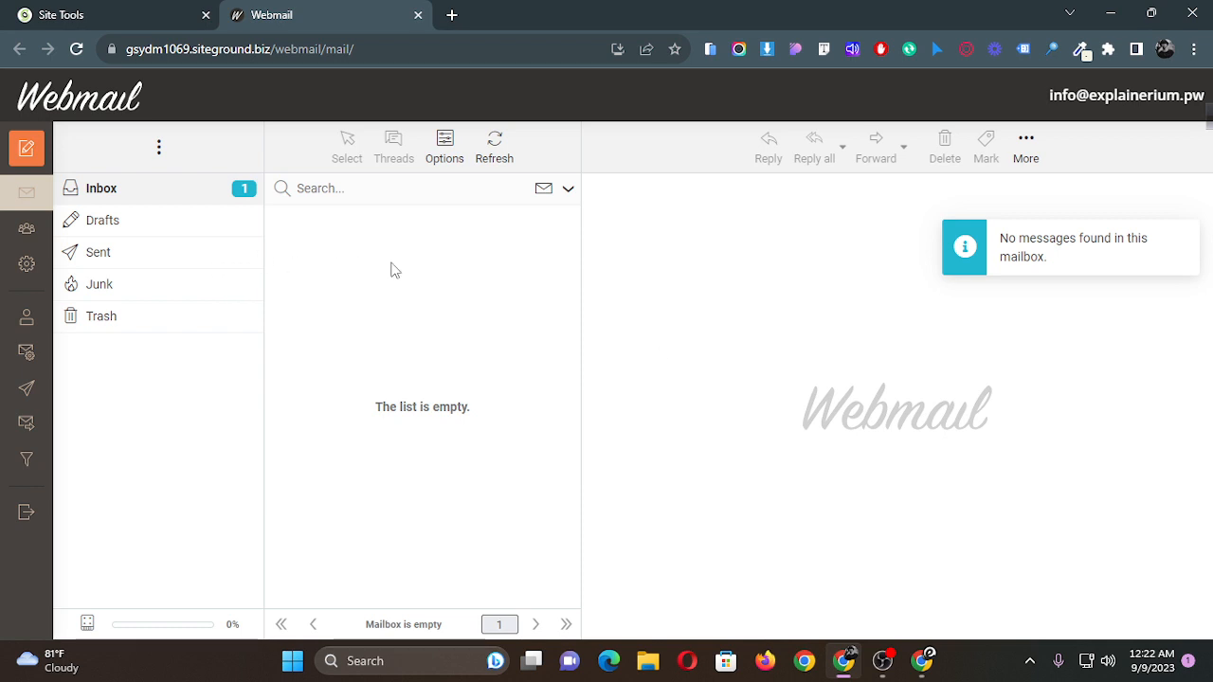
Reload the webmail inbox, open the Gmail Confirmation message, and copy its confirmation code.
{"action": "left_click", "coordinate": [77, 49]}
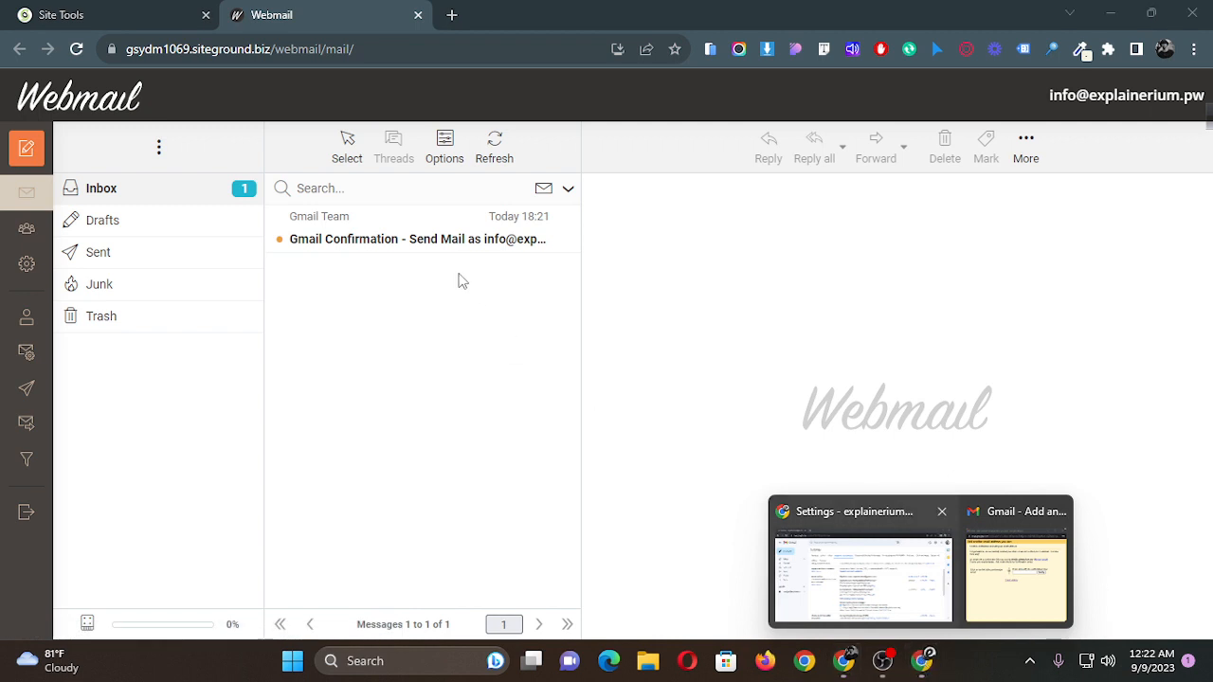
{"action": "left_click", "coordinate": [445, 242]}
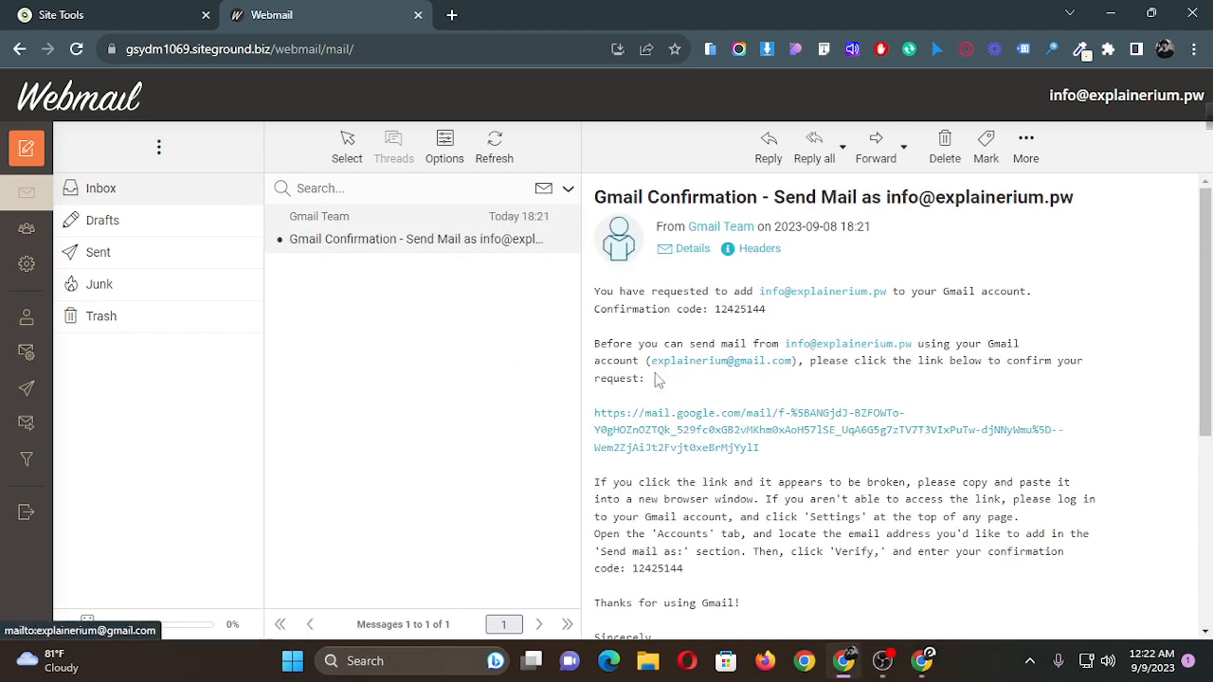
{"action": "double_click", "coordinate": [647, 568]}
{"action": "triple_click", "coordinate": [648, 568]}
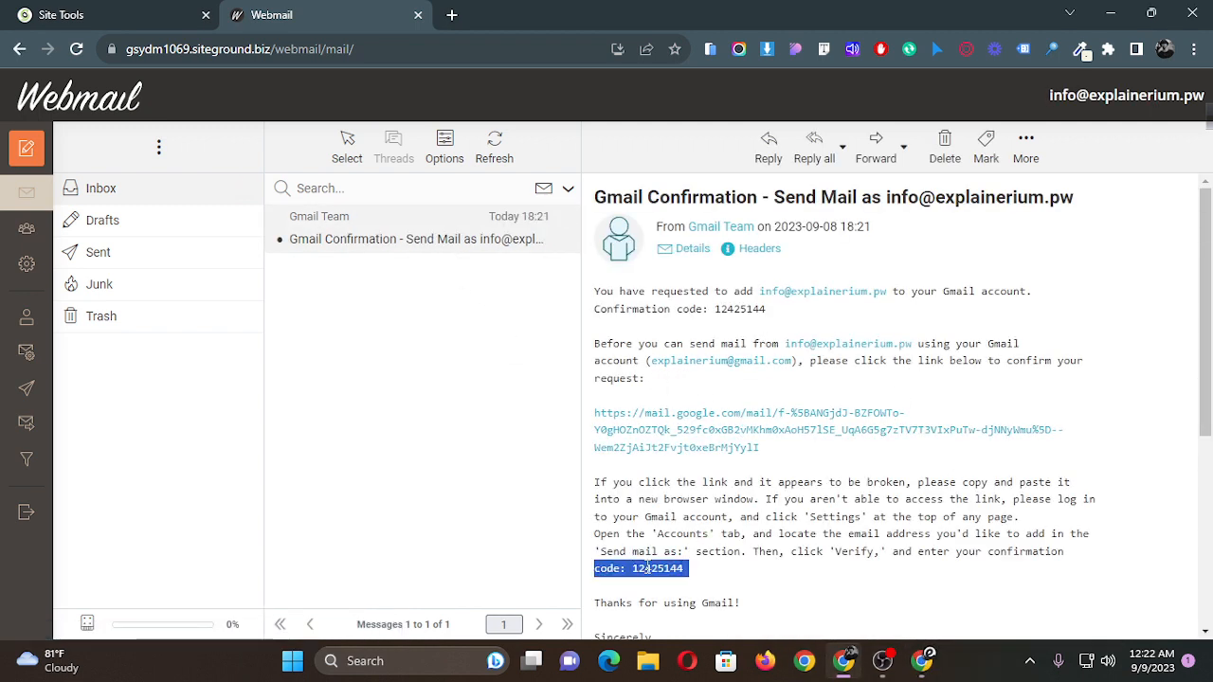
{"action": "left_click", "coordinate": [685, 569]}
{"action": "double_click", "coordinate": [677, 569]}
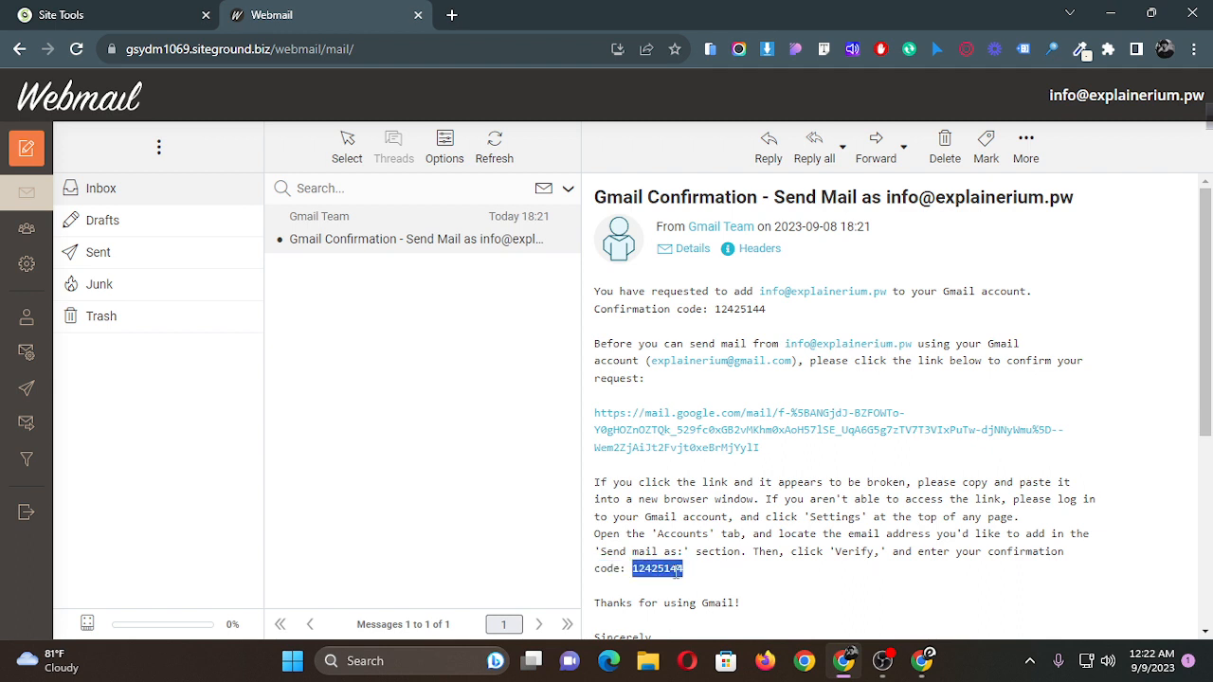
Enter the copied confirmation code in Gmail's add-address window and verify the new address.
{"action": "mouse_move", "coordinate": [921, 660]}
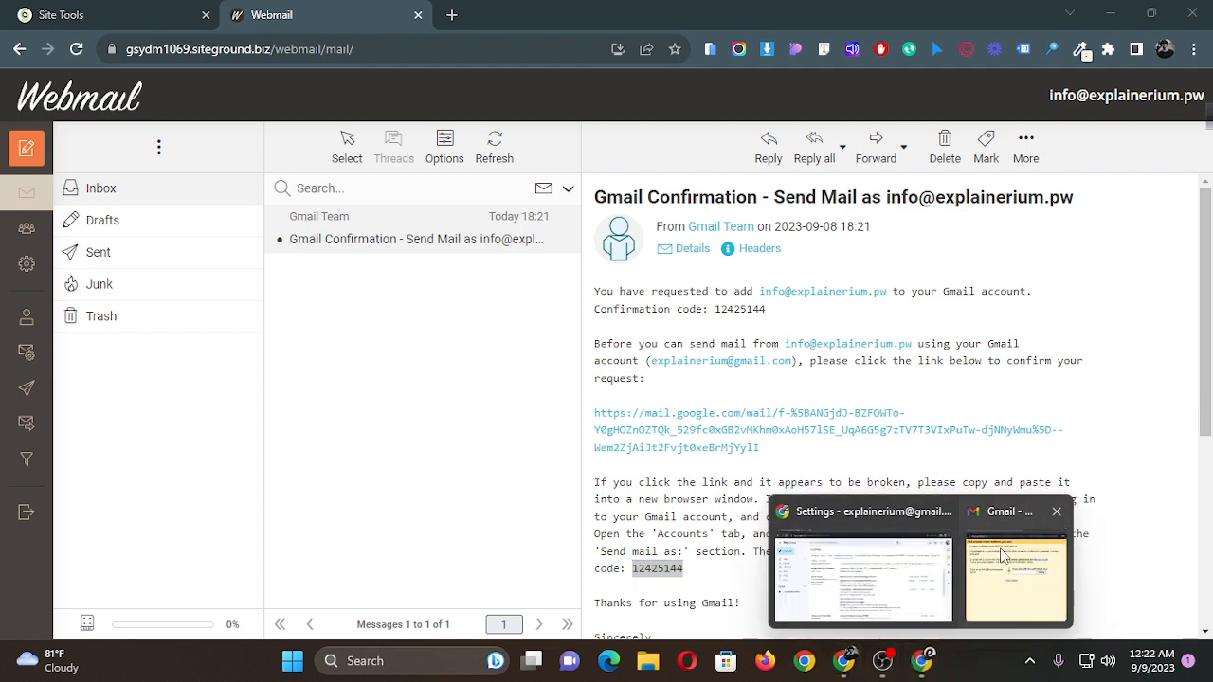
{"action": "left_click", "coordinate": [1109, 559]}
{"action": "left_click", "coordinate": [709, 257]}
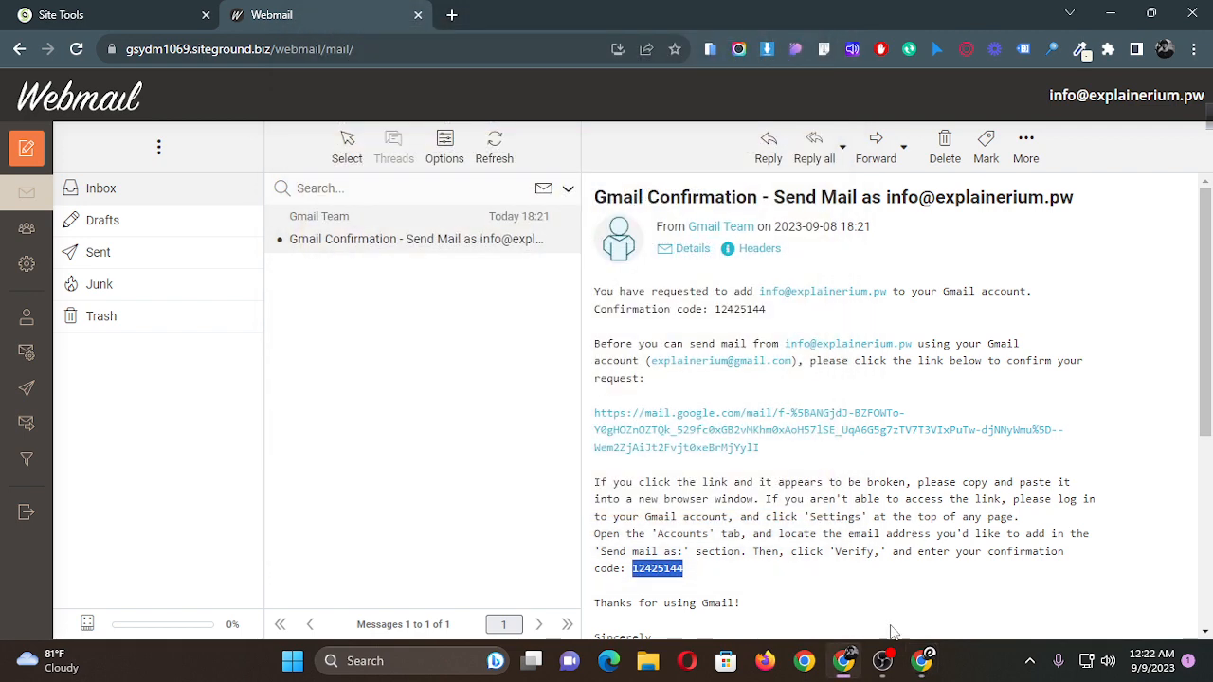
Switch to Gmail's Accounts and Import settings, reload them, and decline the offer to pause mobile notifications.
{"action": "mouse_move", "coordinate": [883, 661]}
{"action": "left_click", "coordinate": [910, 578]}
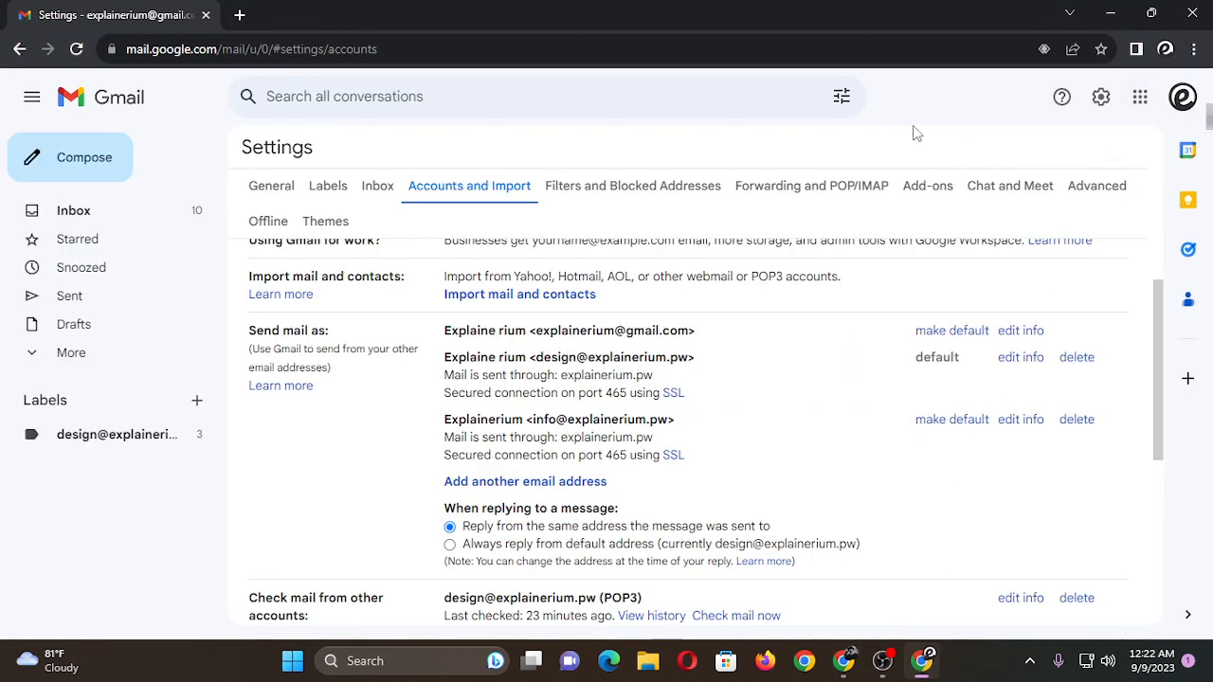
{"action": "left_click", "coordinate": [78, 49]}
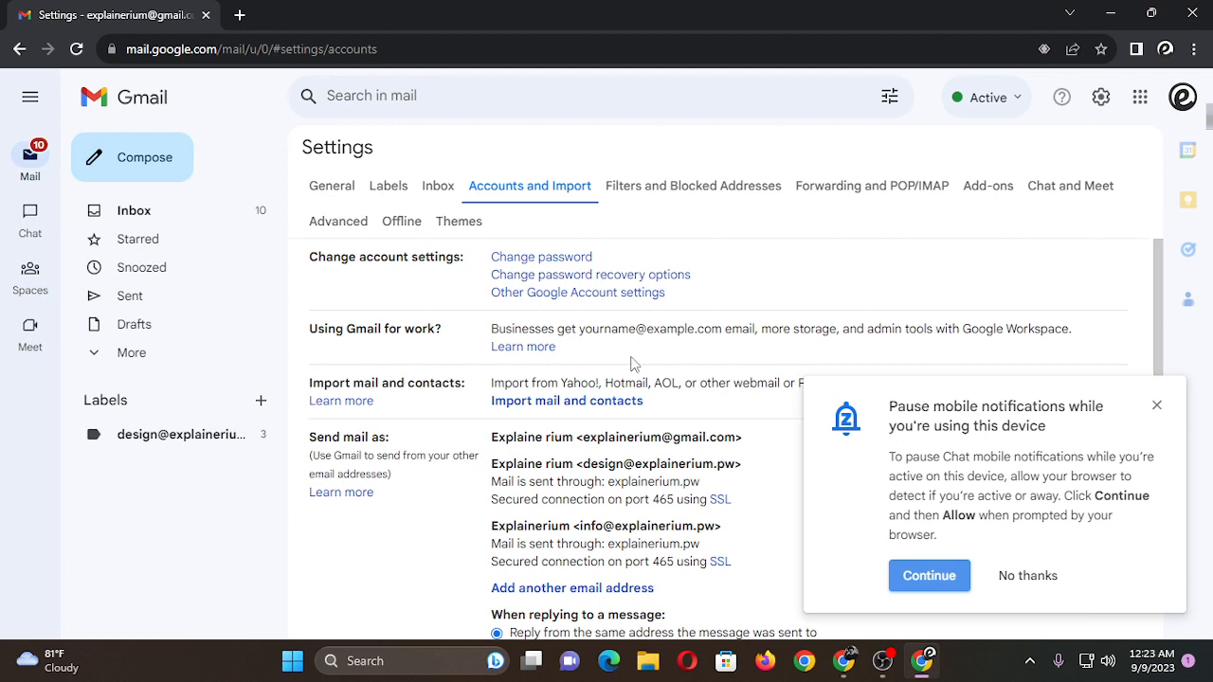
{"action": "left_click", "coordinate": [1005, 576]}
{"action": "scroll", "coordinate": [850, 467], "scroll_direction": "down", "scroll_amount": 2}
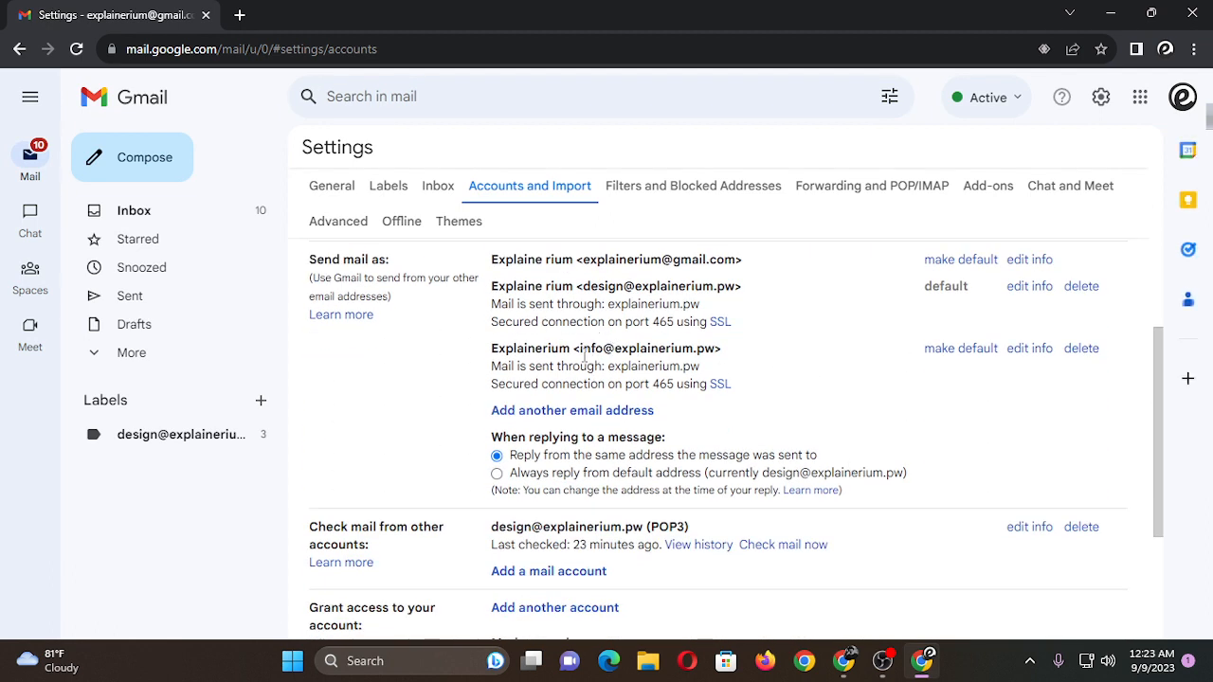
Copy the newly added info address from the Send mail as list.
{"action": "left_click_drag", "start_coordinate": [580, 351], "coordinate": [648, 349]}
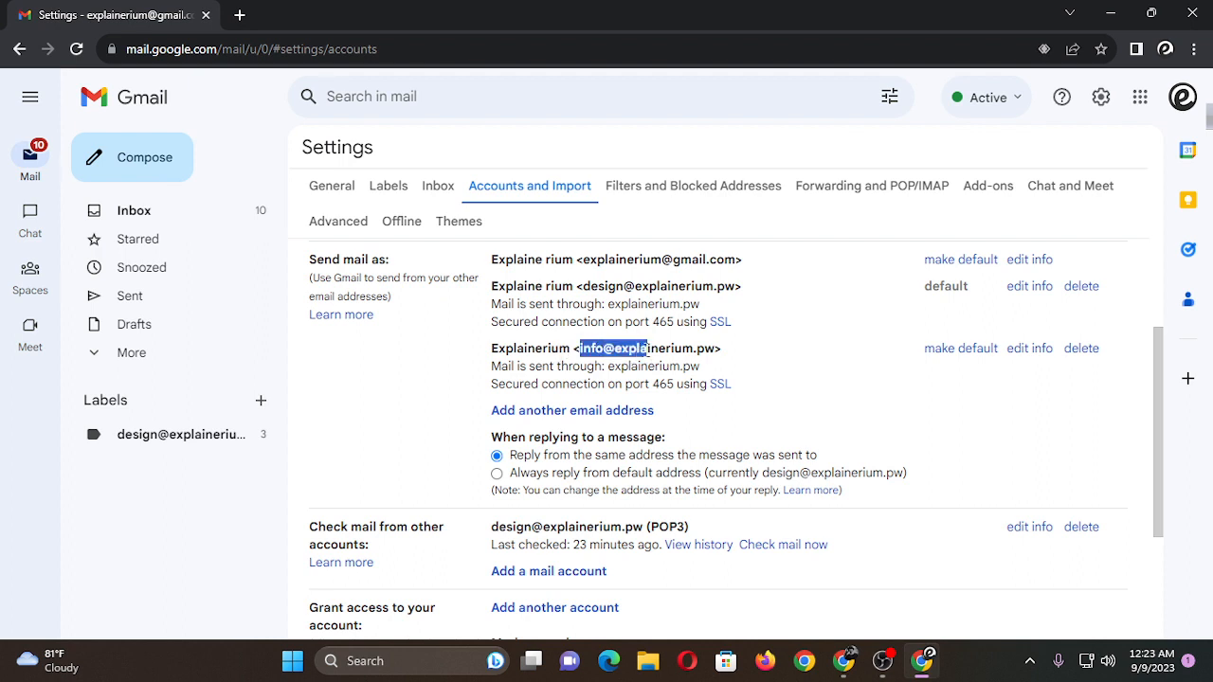
{"action": "left_click", "coordinate": [626, 349]}
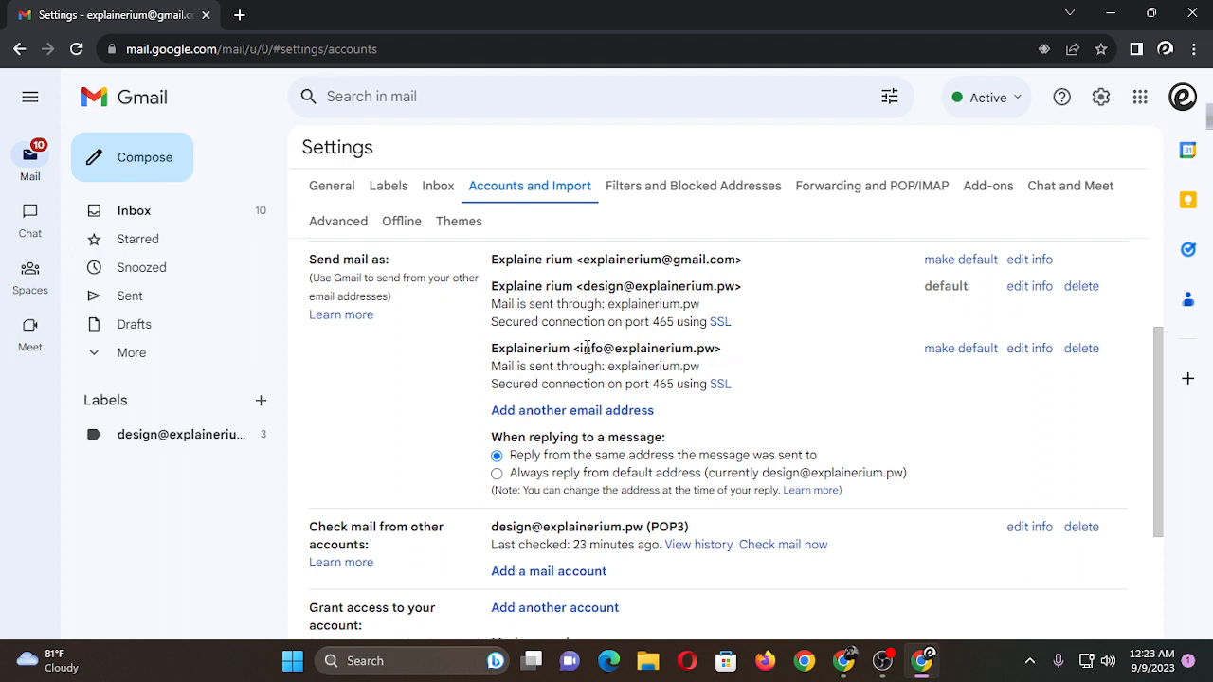
{"action": "left_click_drag", "start_coordinate": [585, 349], "coordinate": [592, 349]}
{"action": "left_click_drag", "start_coordinate": [587, 347], "coordinate": [716, 348]}
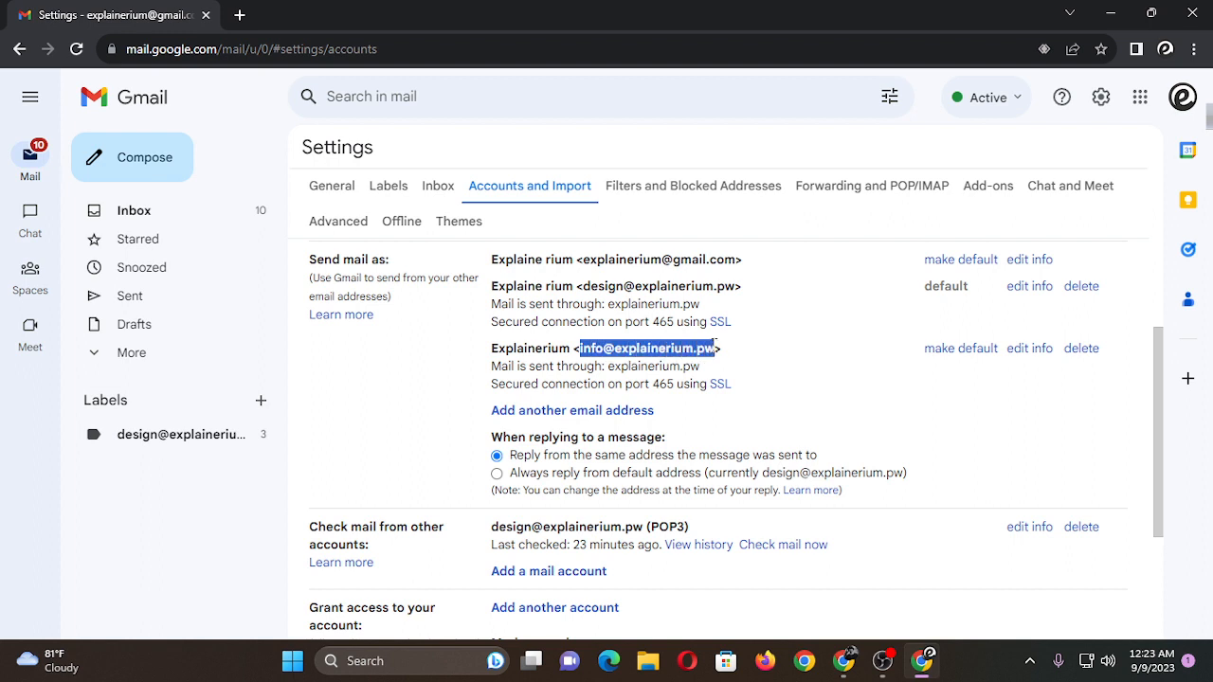
{"action": "left_click", "coordinate": [776, 354]}
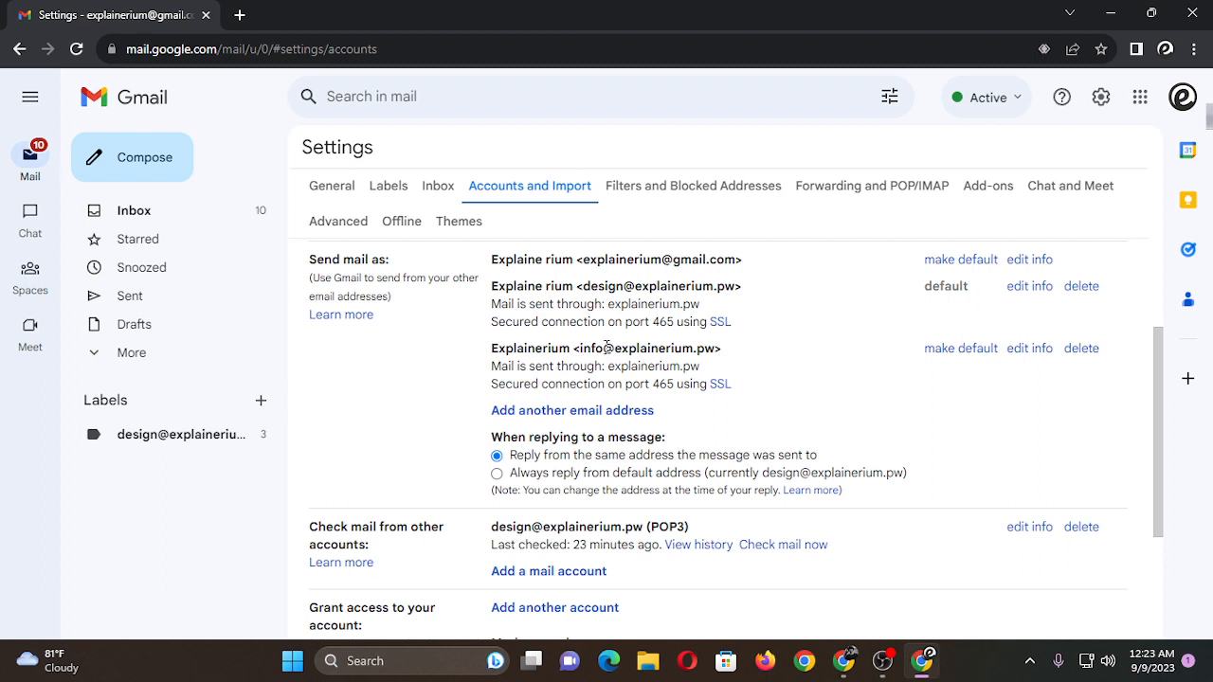
{"action": "left_click_drag", "start_coordinate": [582, 349], "coordinate": [709, 349]}
{"action": "key", "text": "ctrl+c"}
{"action": "left_click", "coordinate": [760, 363]}
Switch to the browser's Developer profile, open Gmail there, and start a new message.
{"action": "left_click", "coordinate": [1165, 48]}
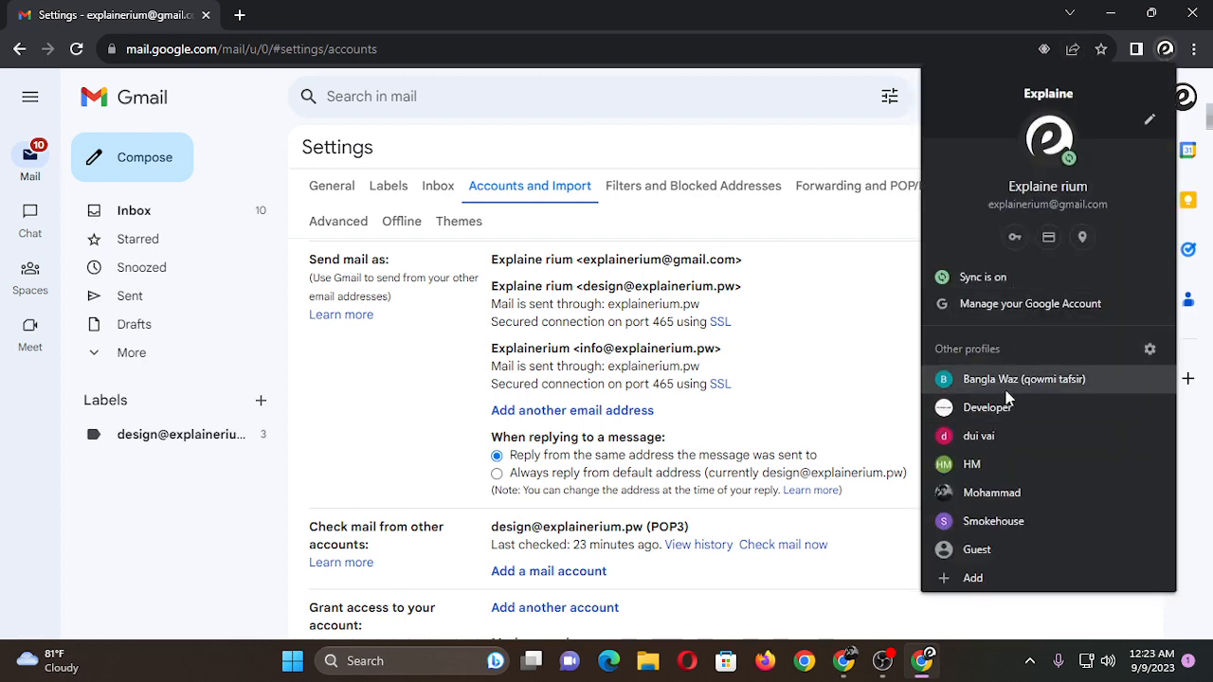
{"action": "left_click", "coordinate": [1003, 408]}
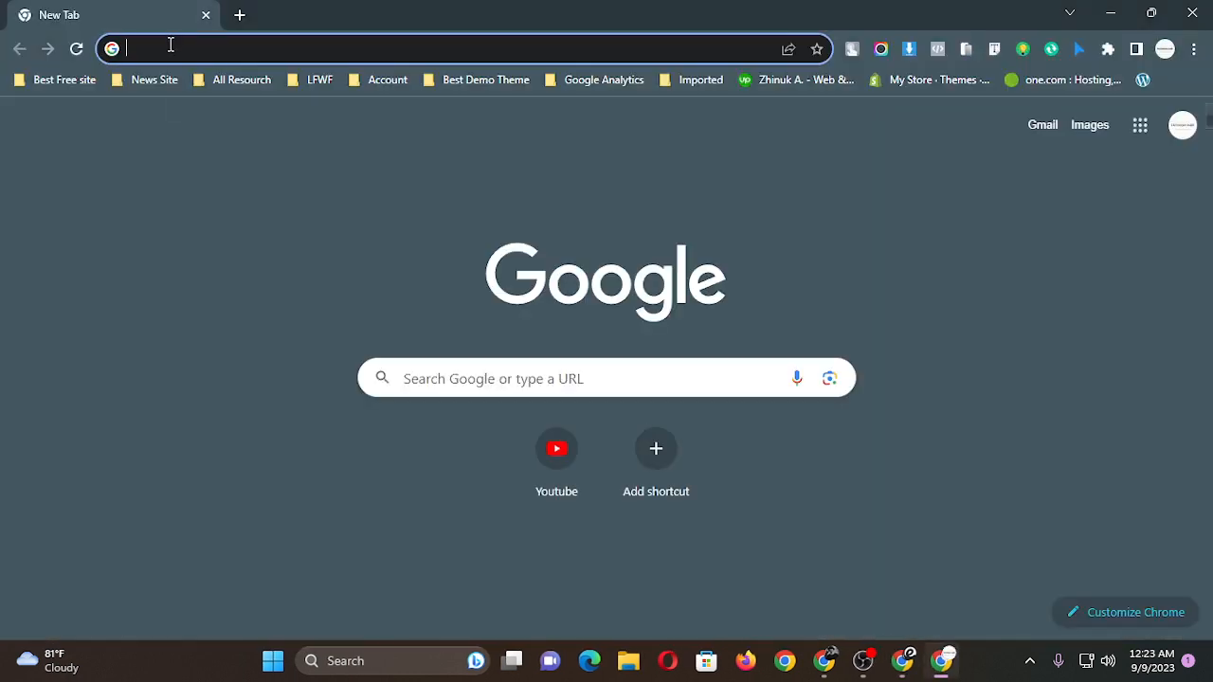
{"action": "type", "text": "gmail"}
{"action": "key", "text": "Return"}
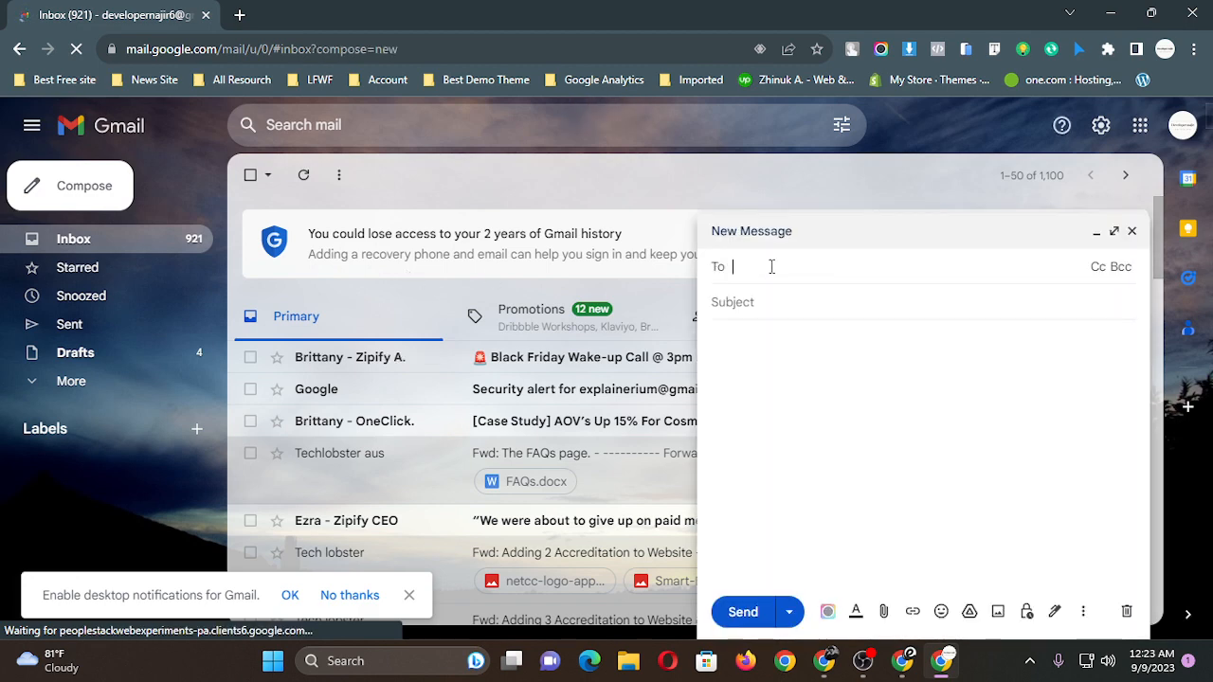
Send a message to the new info address with the subject "Test" and the body "nothing".
{"action": "key", "text": "ctrl+v"}
{"action": "left_click", "coordinate": [764, 321]}
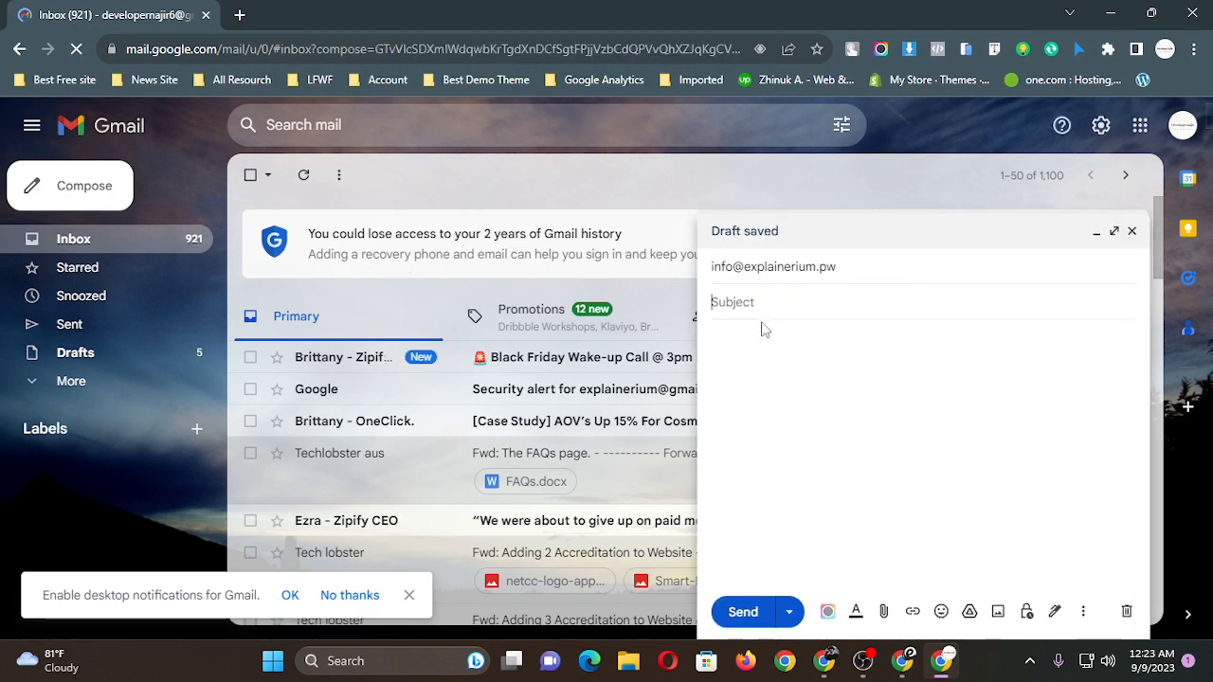
{"action": "type", "text": "Test"}
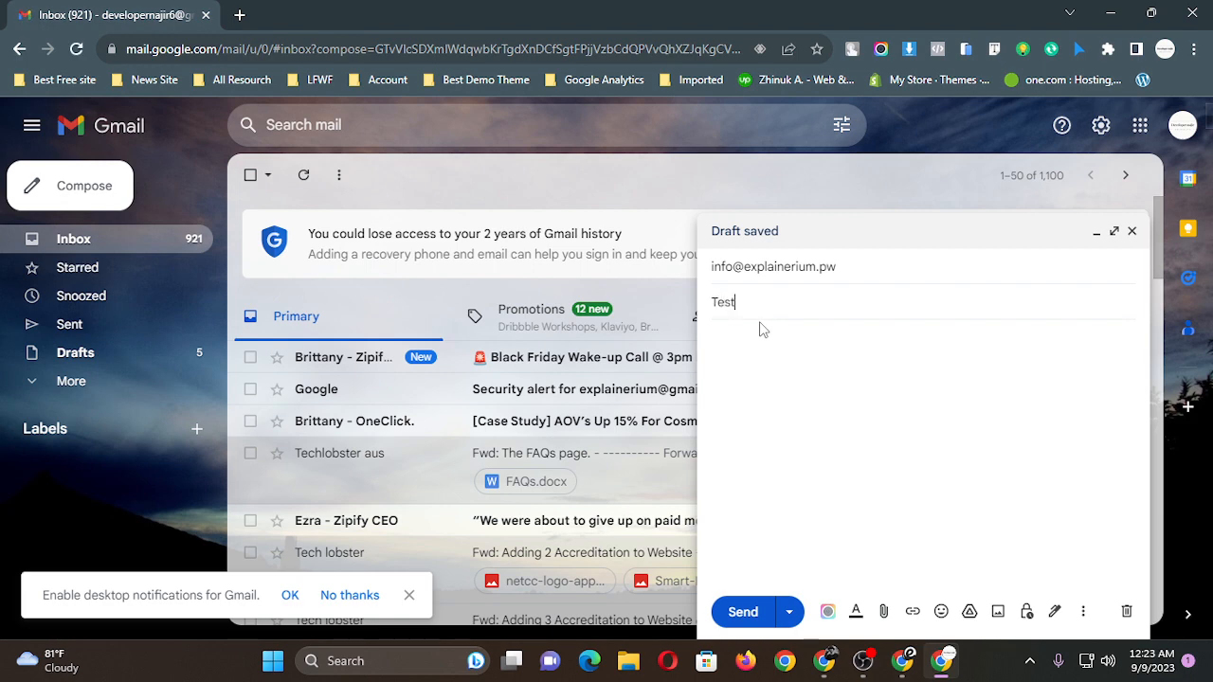
{"action": "left_click", "coordinate": [754, 373]}
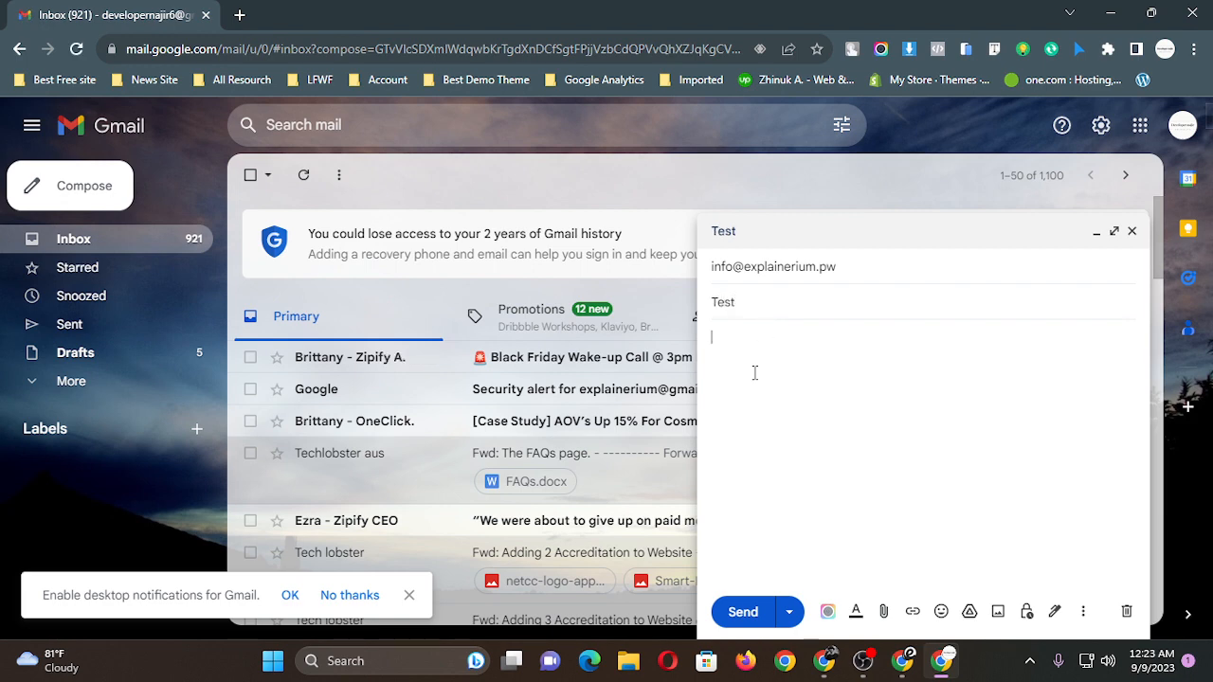
{"action": "type", "text": "nothing!"}
{"action": "left_click", "coordinate": [735, 613]}
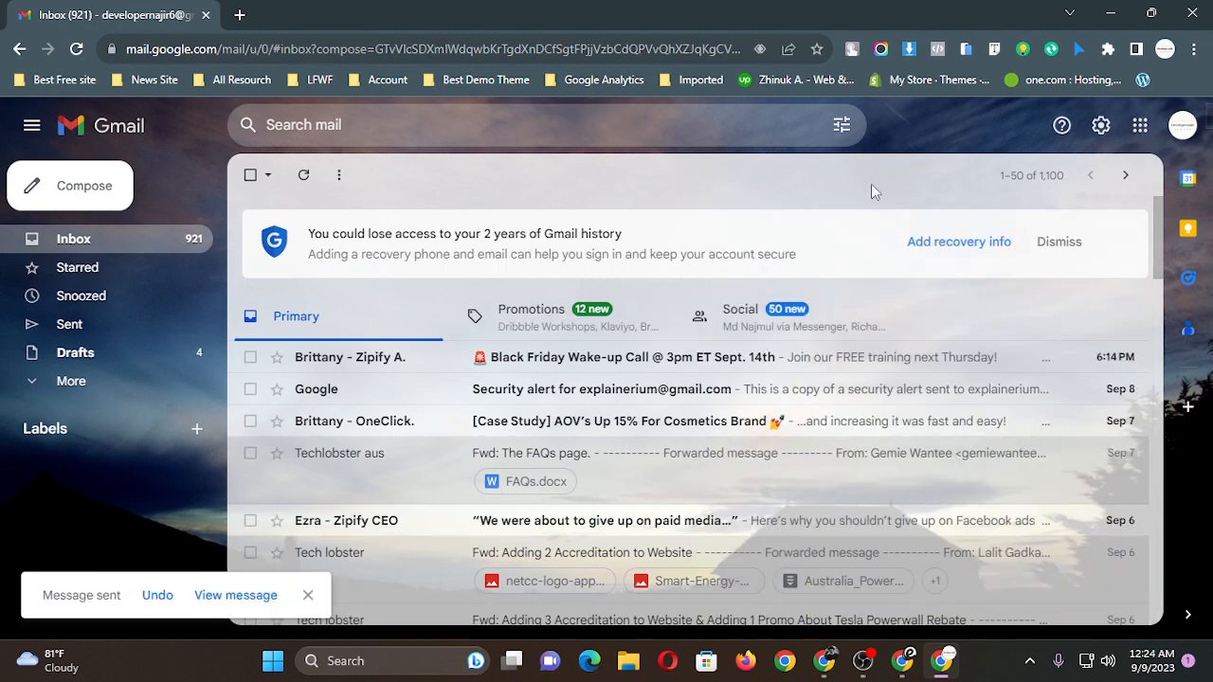
Return to the connected Gmail account and check the inbox's Primary, Promotions and Updates categories for the test message.
{"action": "left_click", "coordinate": [904, 662]}
{"action": "scroll", "coordinate": [685, 515], "scroll_direction": "up", "scroll_amount": 2}
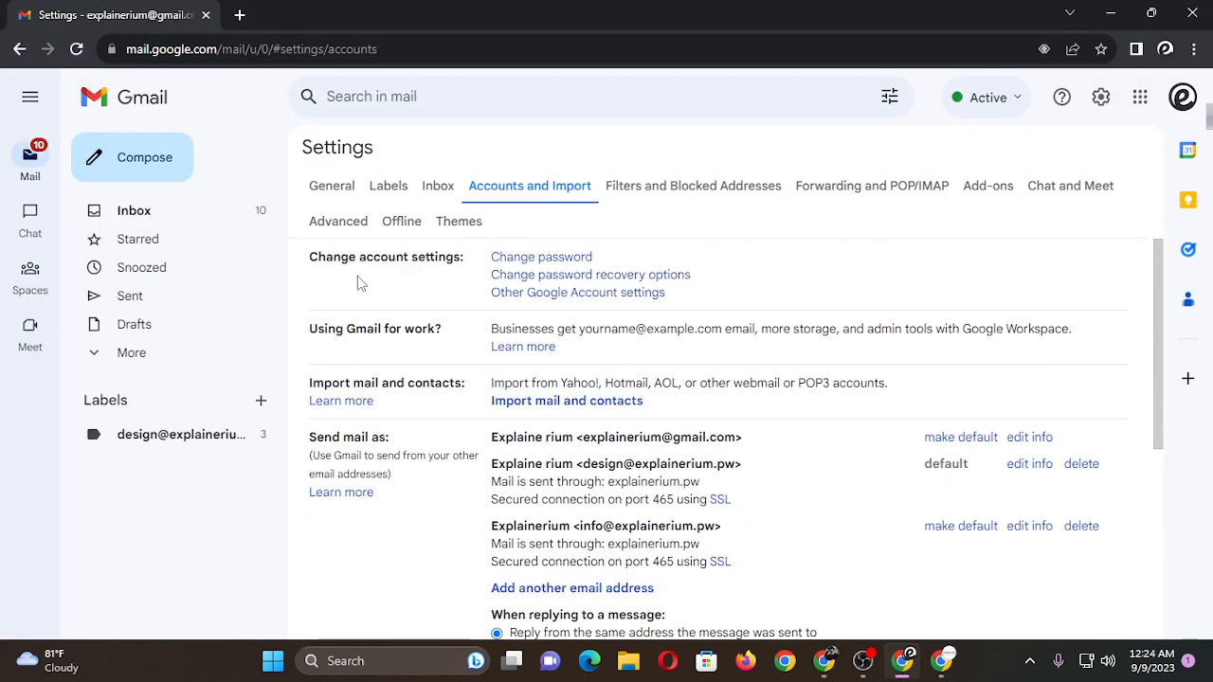
{"action": "left_click", "coordinate": [154, 218]}
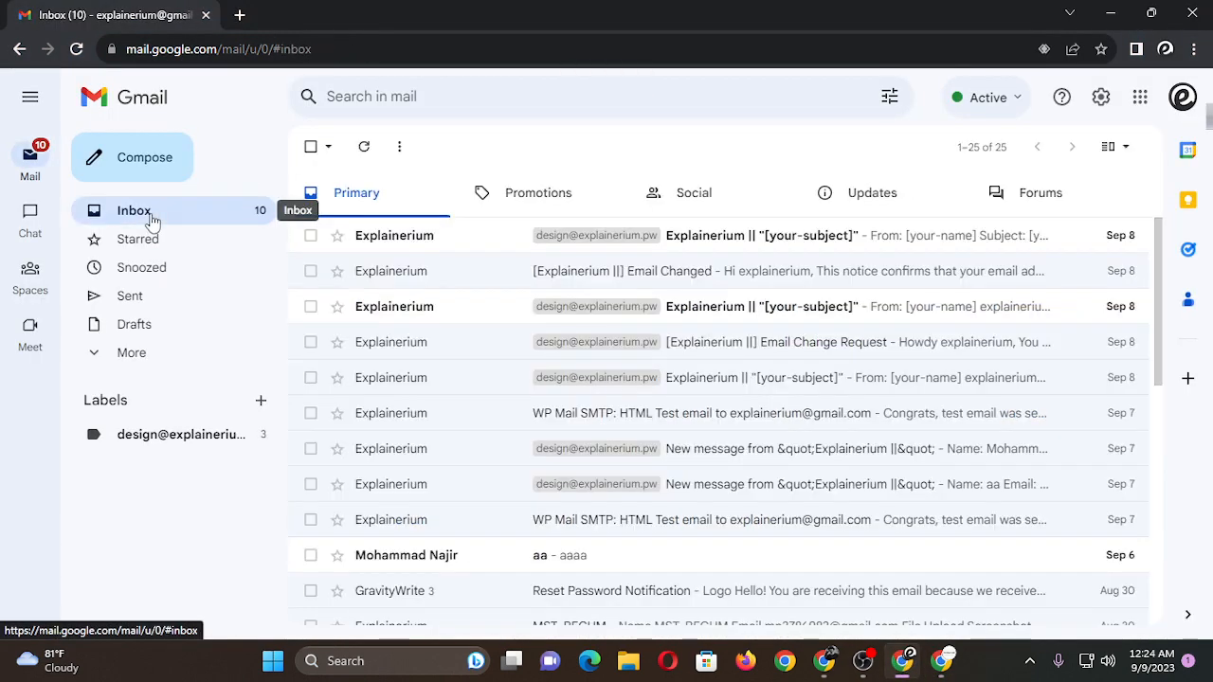
{"action": "left_click", "coordinate": [536, 209]}
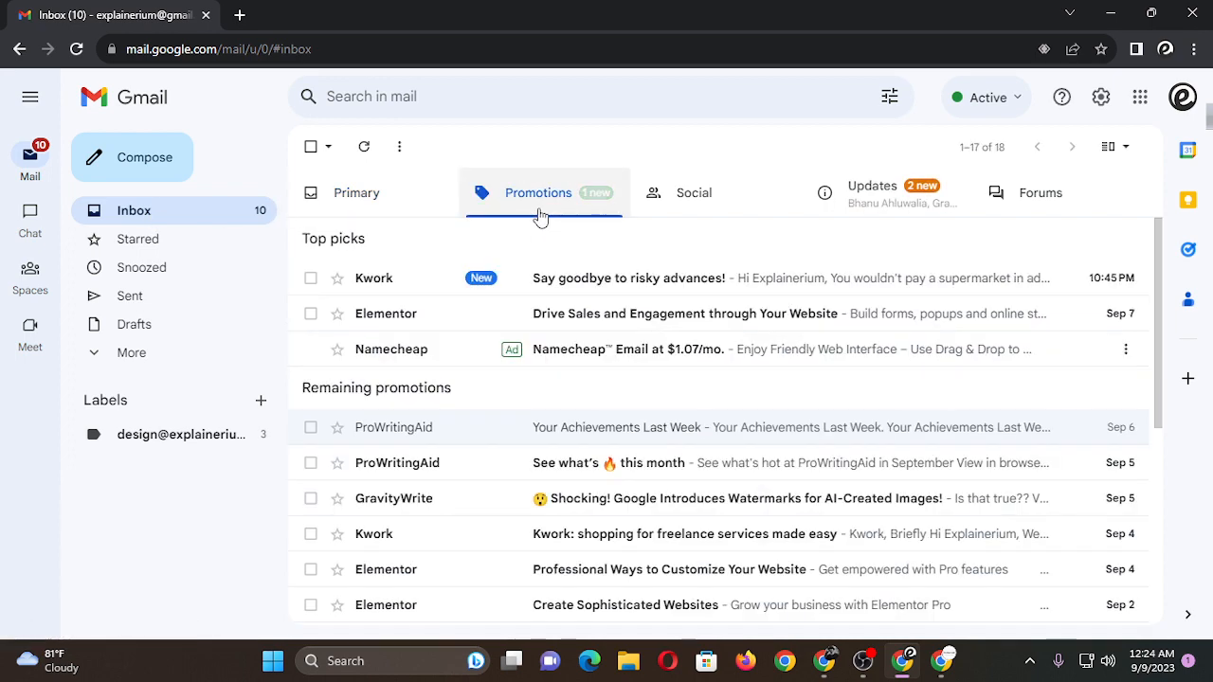
{"action": "left_click", "coordinate": [398, 195]}
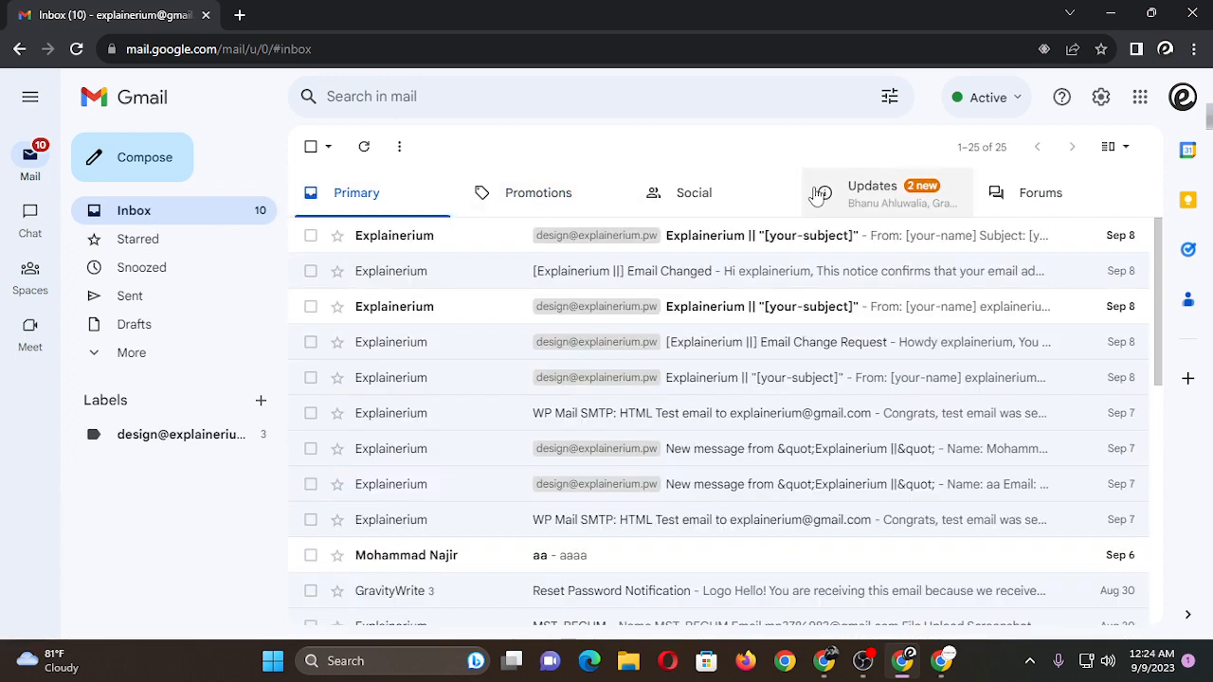
{"action": "left_click", "coordinate": [861, 192]}
{"action": "left_click", "coordinate": [379, 198]}
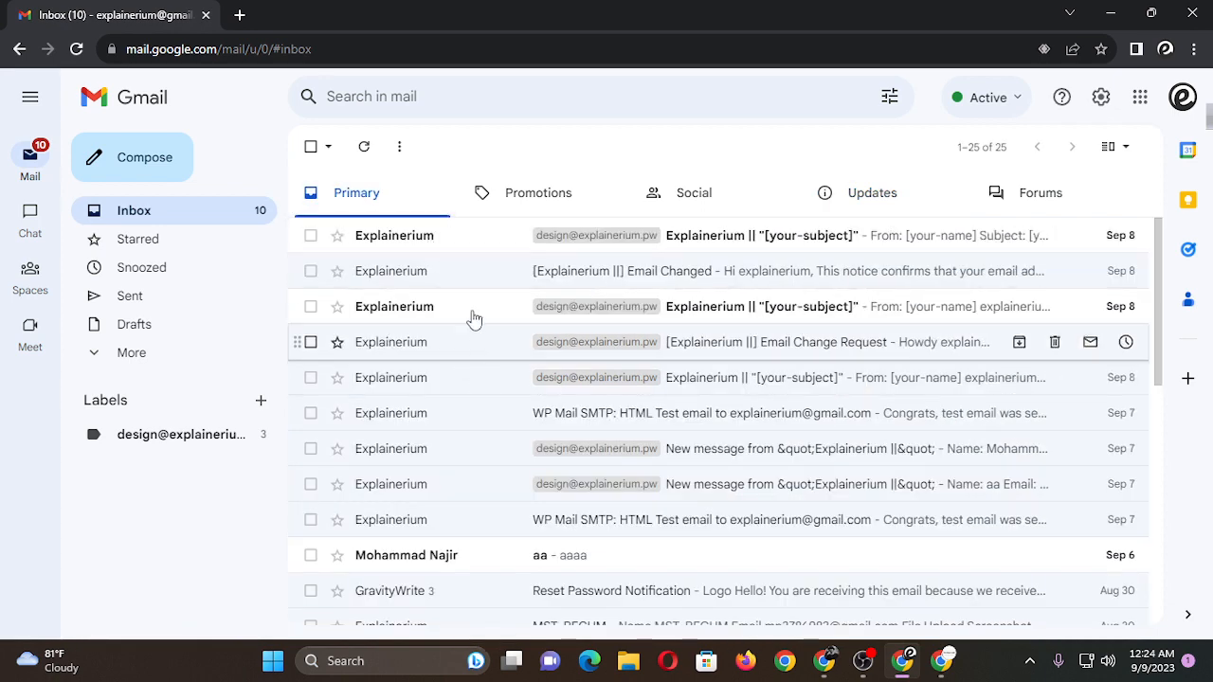
View the topmost Explainerium contact-form message in the Primary inbox and return to the message list.
{"action": "left_click", "coordinate": [427, 238]}
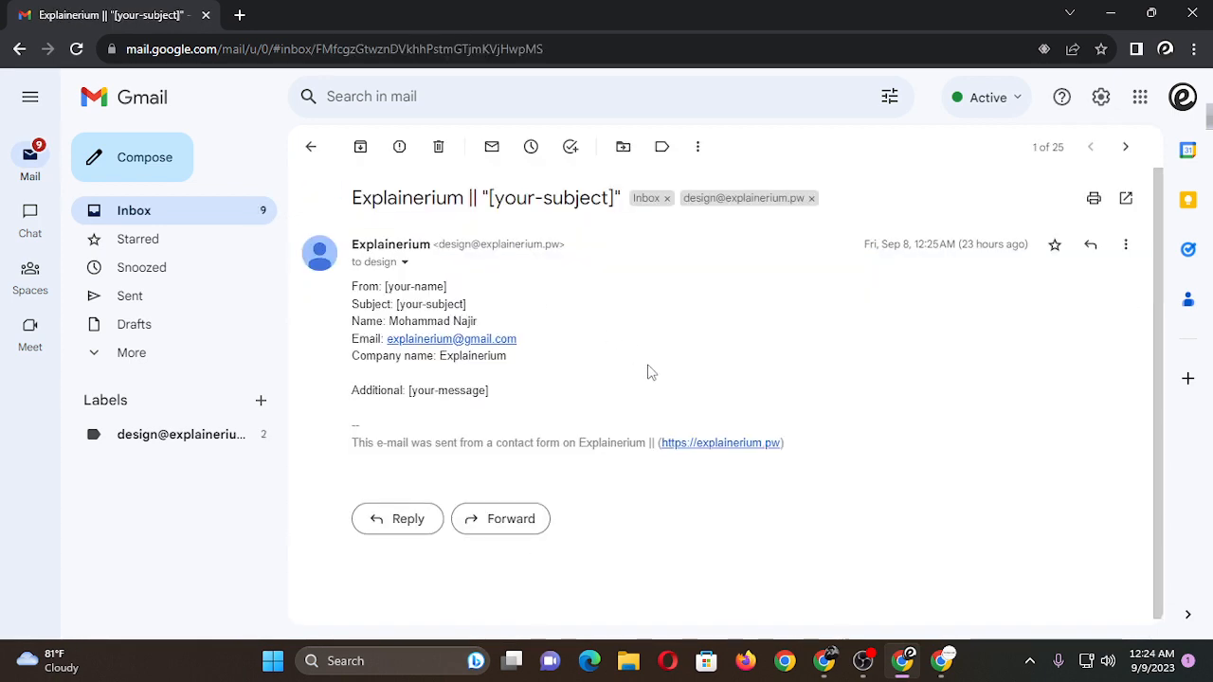
{"action": "left_click", "coordinate": [311, 149]}
{"action": "left_click", "coordinate": [455, 242]}
{"action": "left_click", "coordinate": [311, 149]}
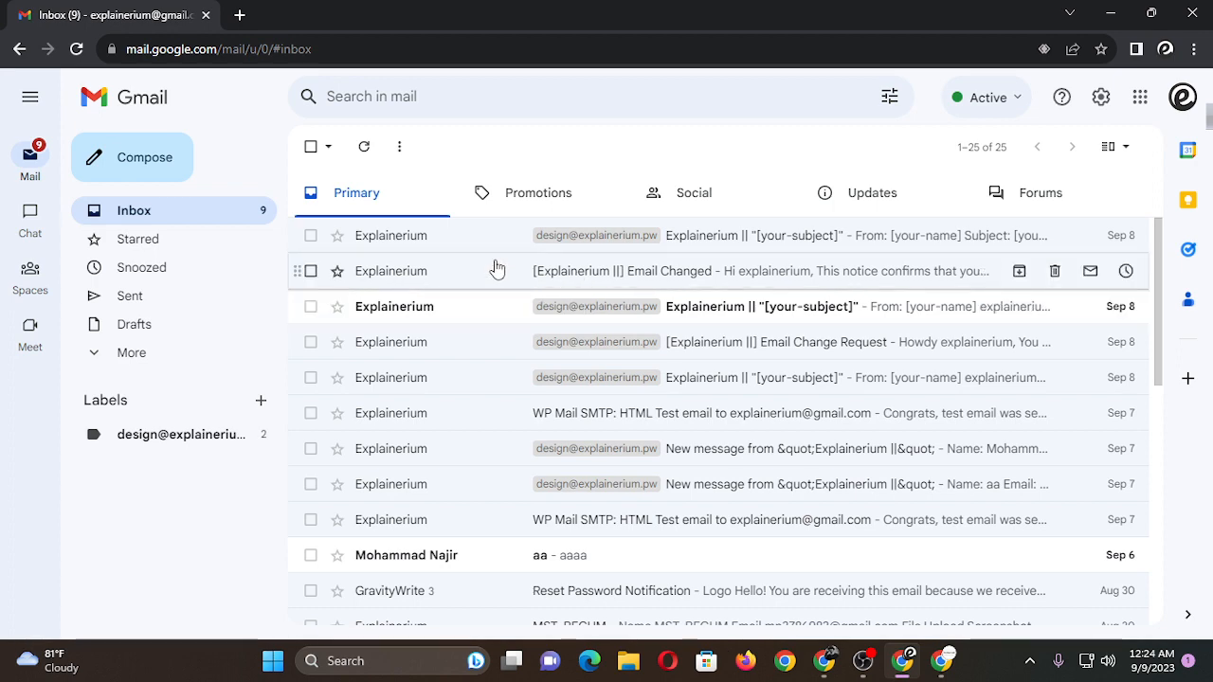
{"action": "left_click", "coordinate": [260, 402]}
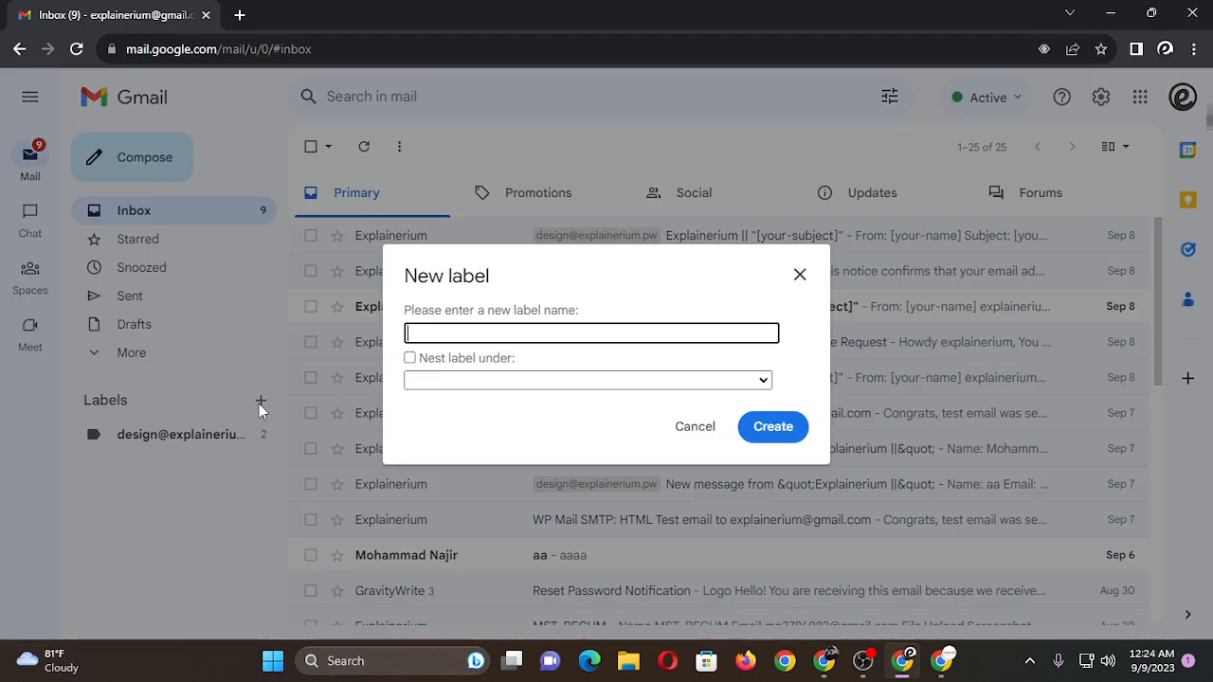
{"action": "left_click", "coordinate": [503, 380]}
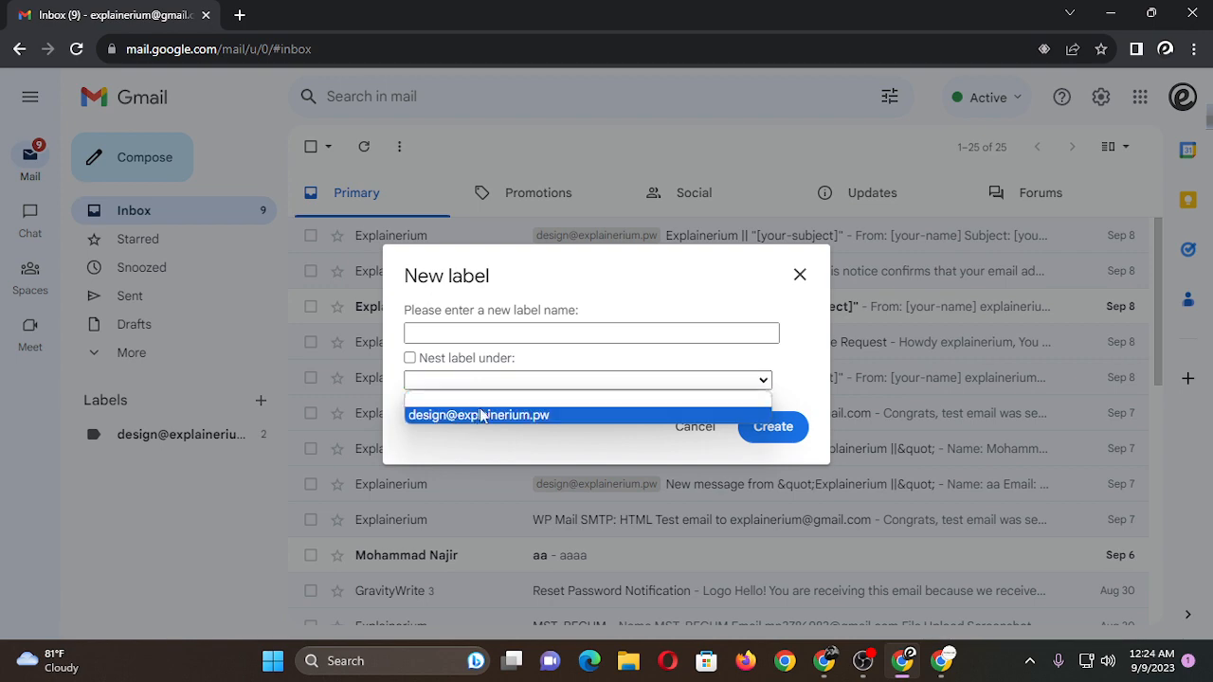
{"action": "left_click", "coordinate": [699, 433]}
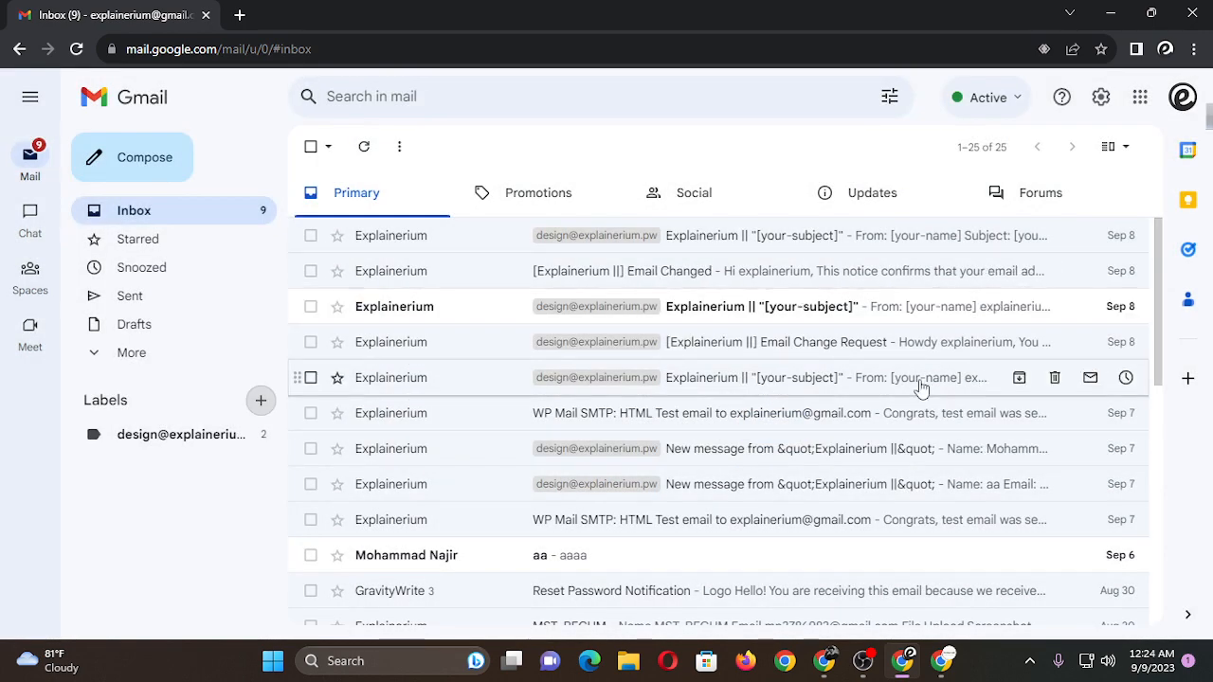